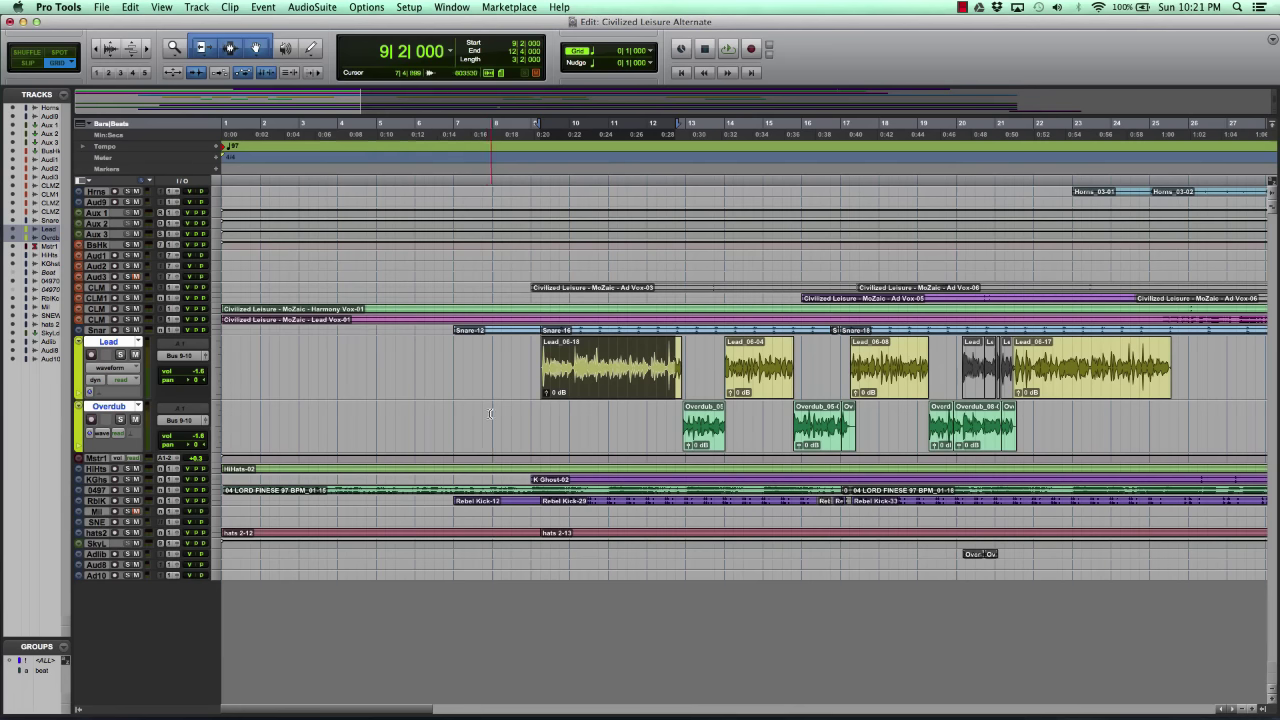
Step: Play the session from bar 9 through the verse to hear the vocals in the mix, and stop playback
{"action": "left_click", "coordinate": [531, 357]}
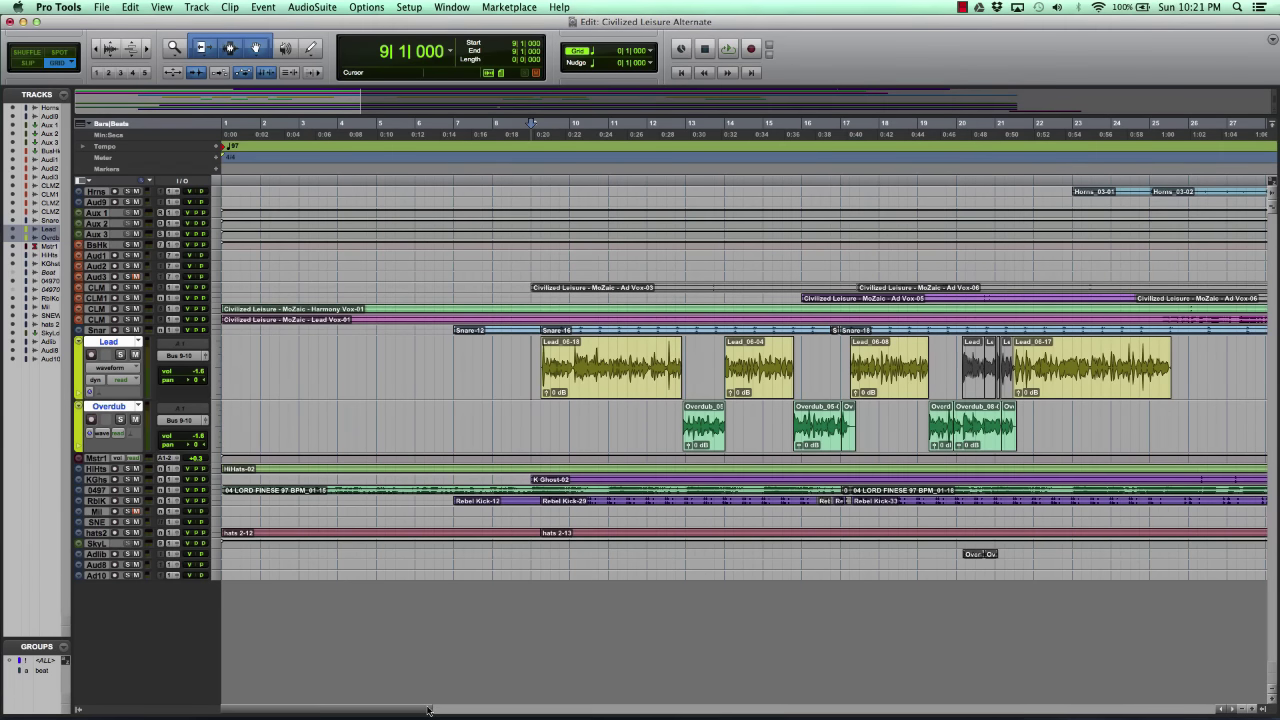
{"action": "key", "text": "space"}
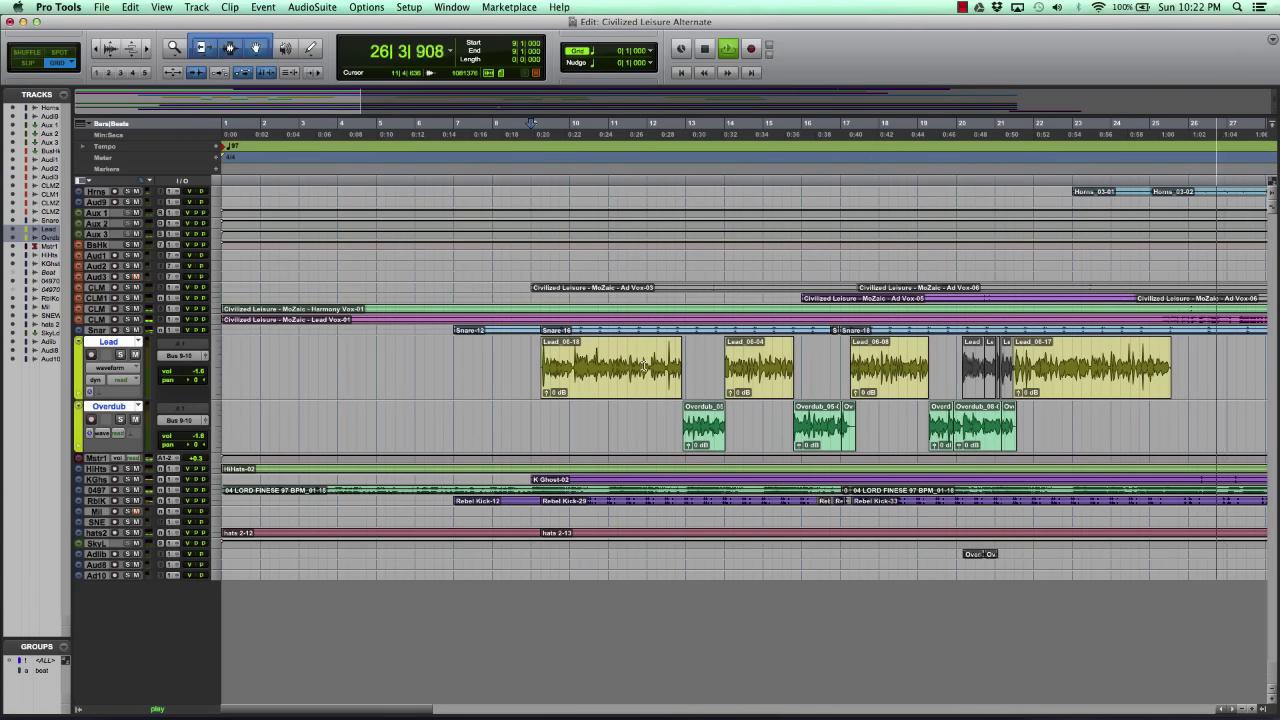
{"action": "key", "text": "space"}
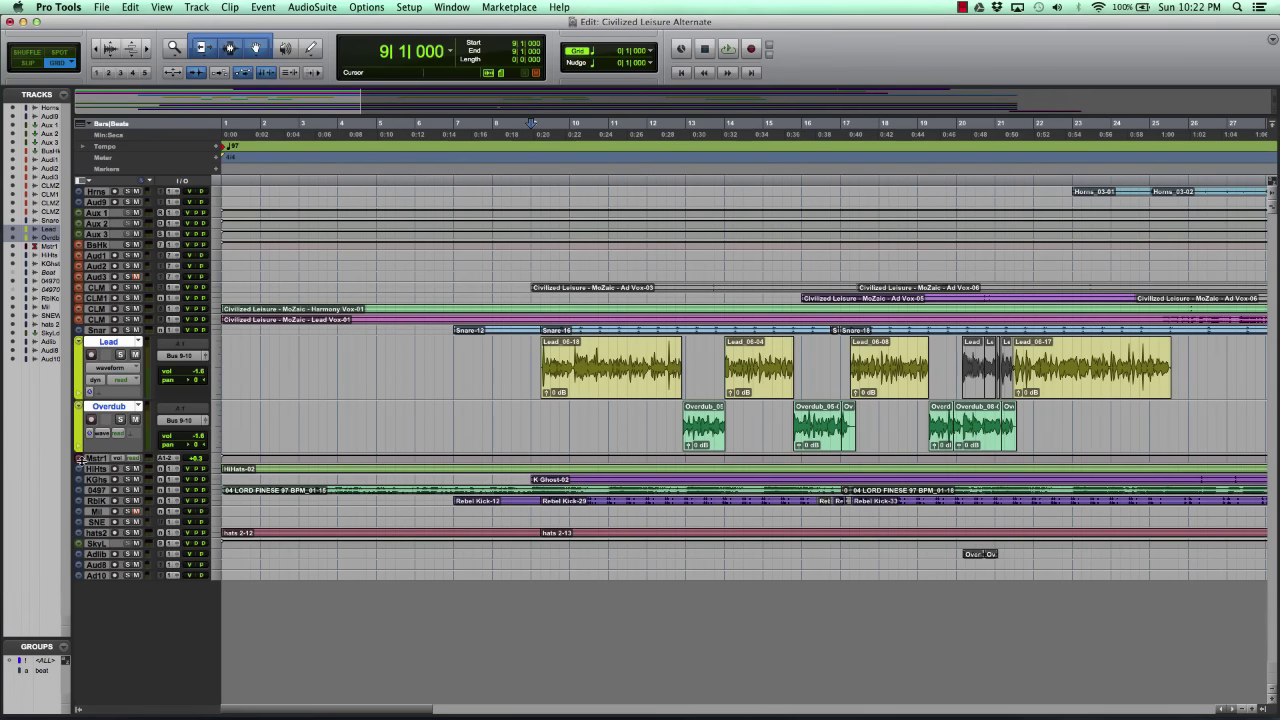
Step: Enlarge the heights of the Lead and Overdub tracks for a larger view of their waveforms
{"action": "left_click_drag", "start_coordinate": [98, 451], "coordinate": [98, 476]}
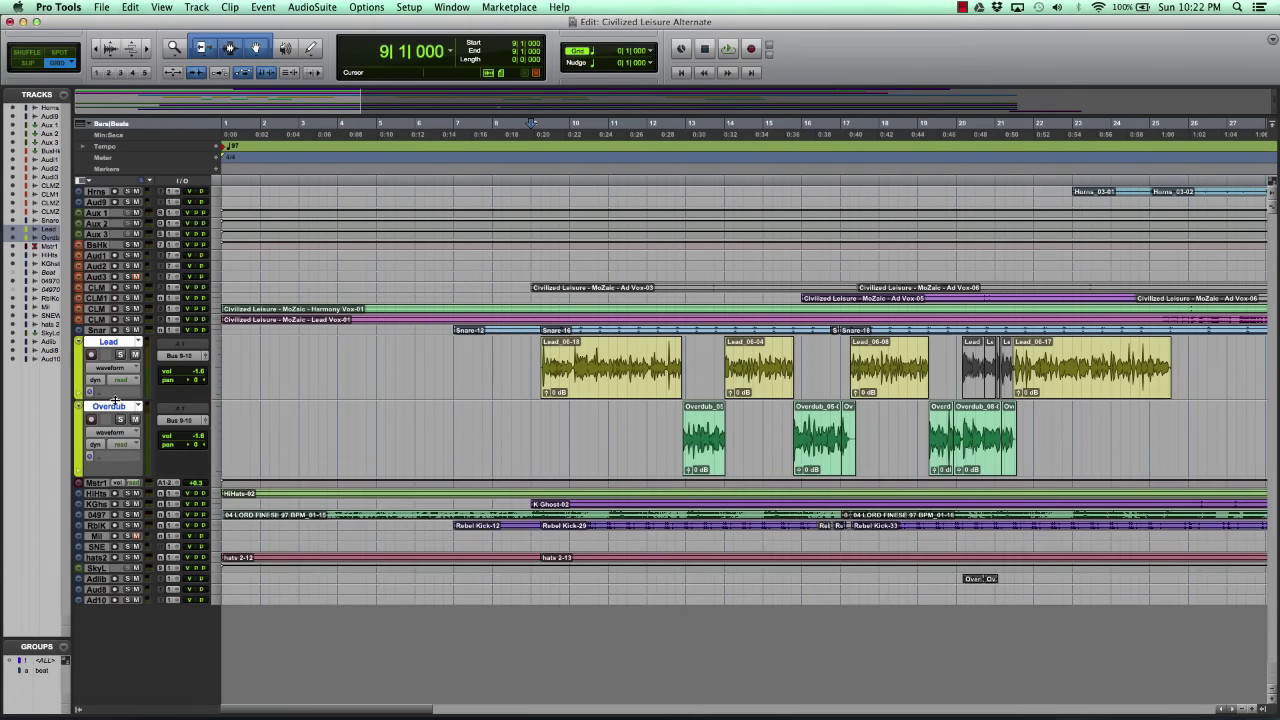
{"action": "left_click_drag", "start_coordinate": [117, 399], "coordinate": [117, 437]}
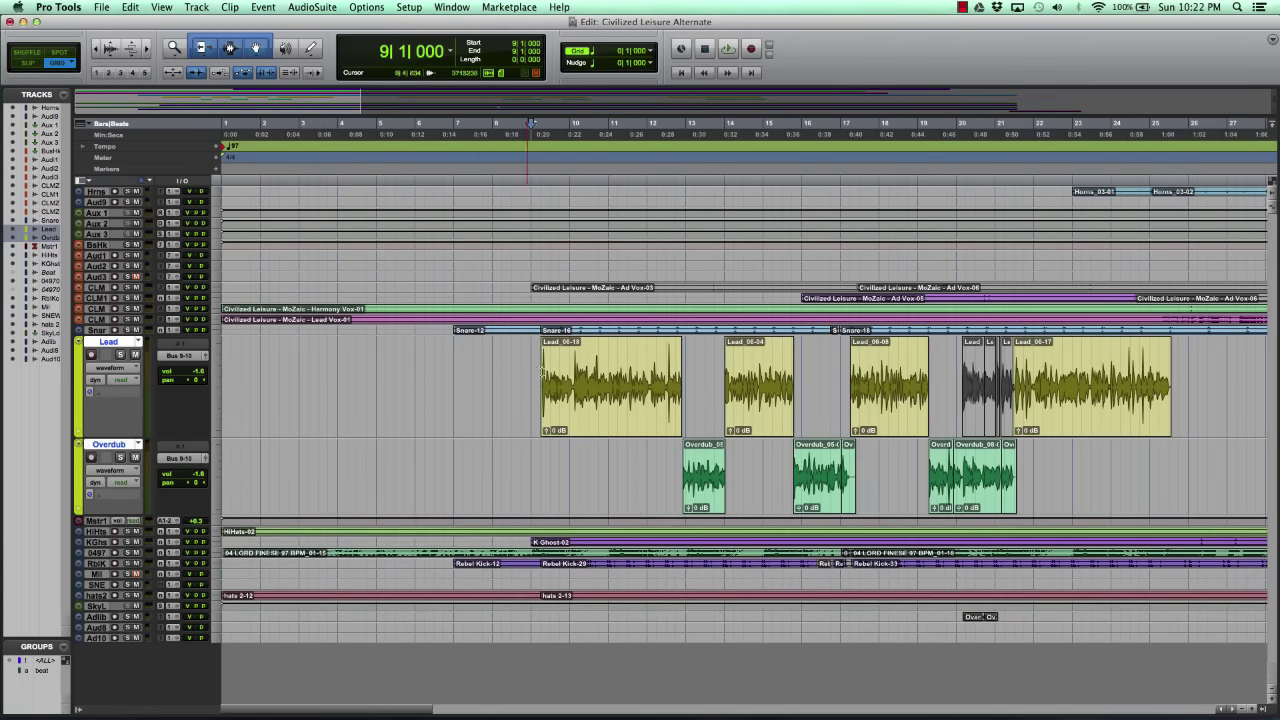
{"action": "left_click_drag", "start_coordinate": [130, 514], "coordinate": [130, 527]}
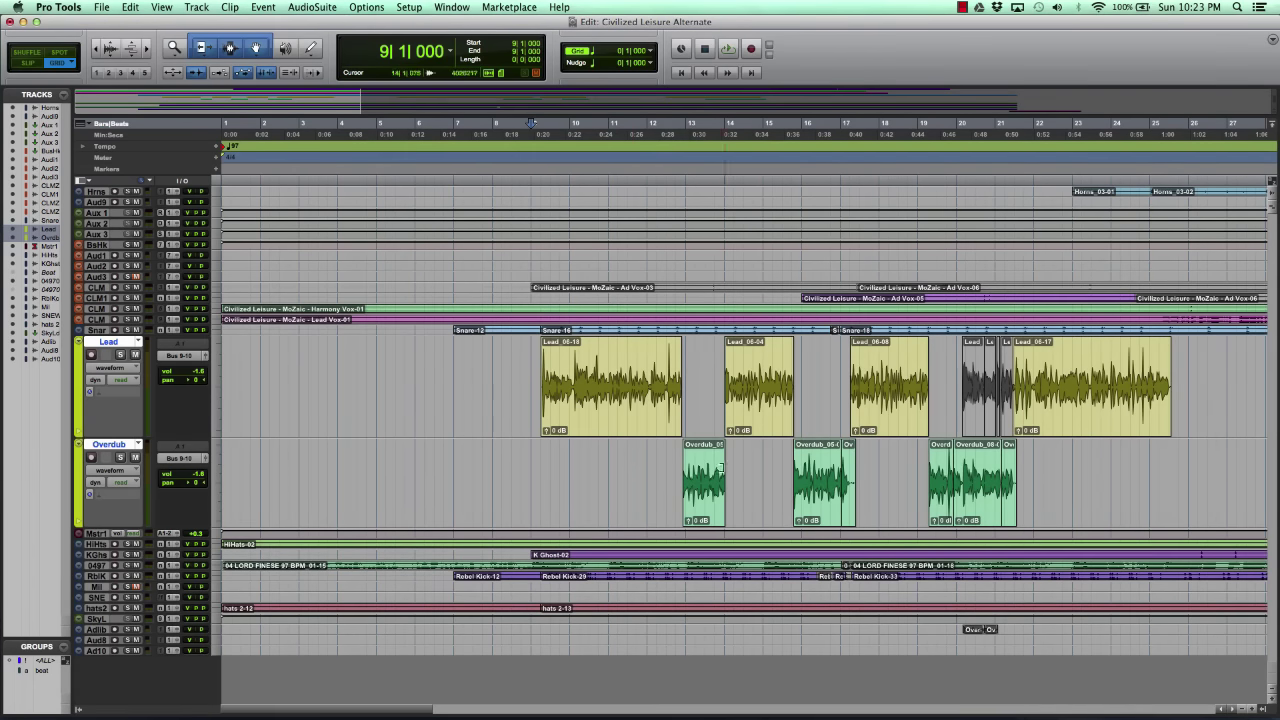
Step: Go through the alternating Lead and Overdub clips between bars 9 and 17, selecting them one at a time
{"action": "left_click", "coordinate": [638, 404]}
{"action": "left_click", "coordinate": [698, 498]}
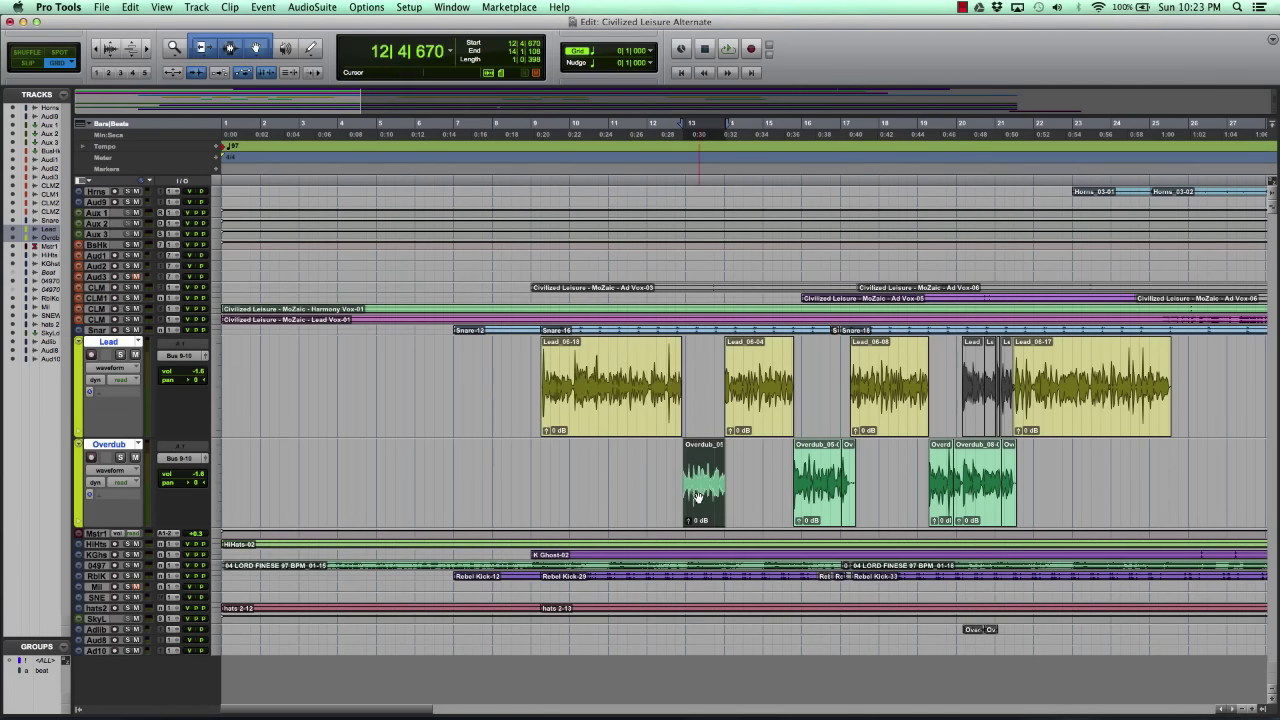
{"action": "left_click", "coordinate": [757, 425]}
{"action": "left_click", "coordinate": [826, 520]}
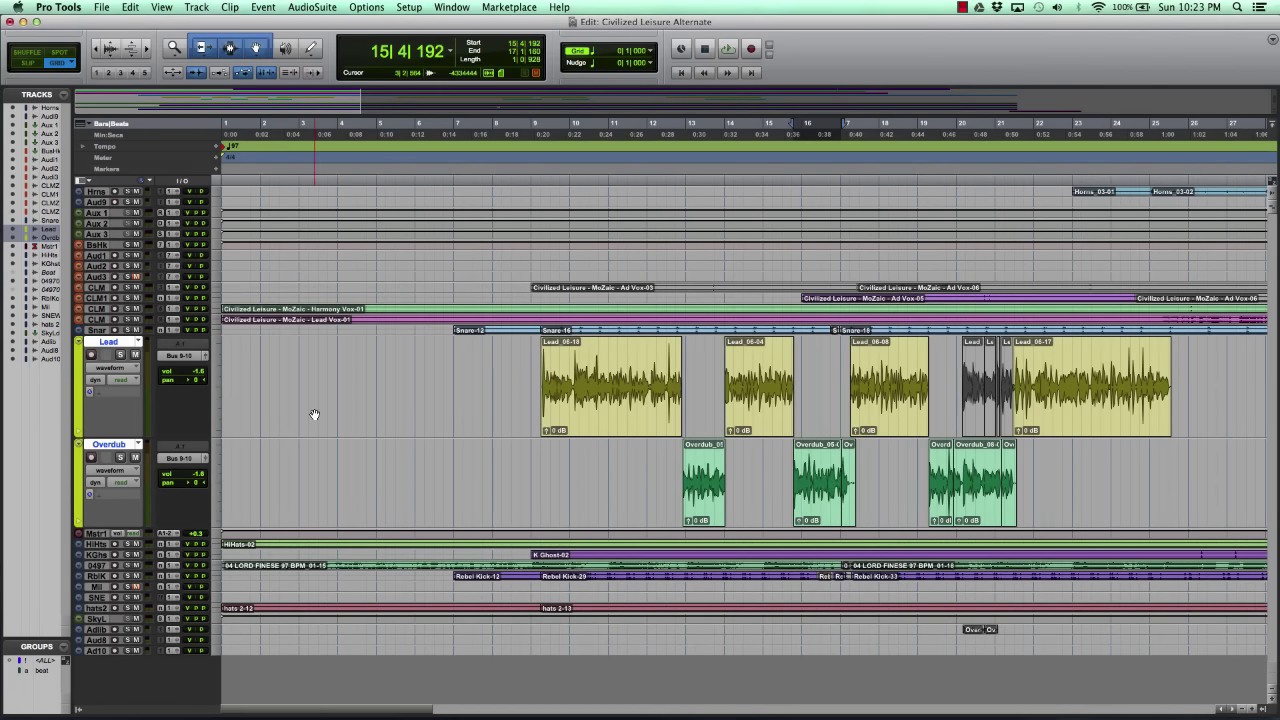
Step: Show the Mix window, open the Lead track's Q3 equalizer and adjust band 3's gain to about -3.5
{"action": "key", "text": "super+equal"}
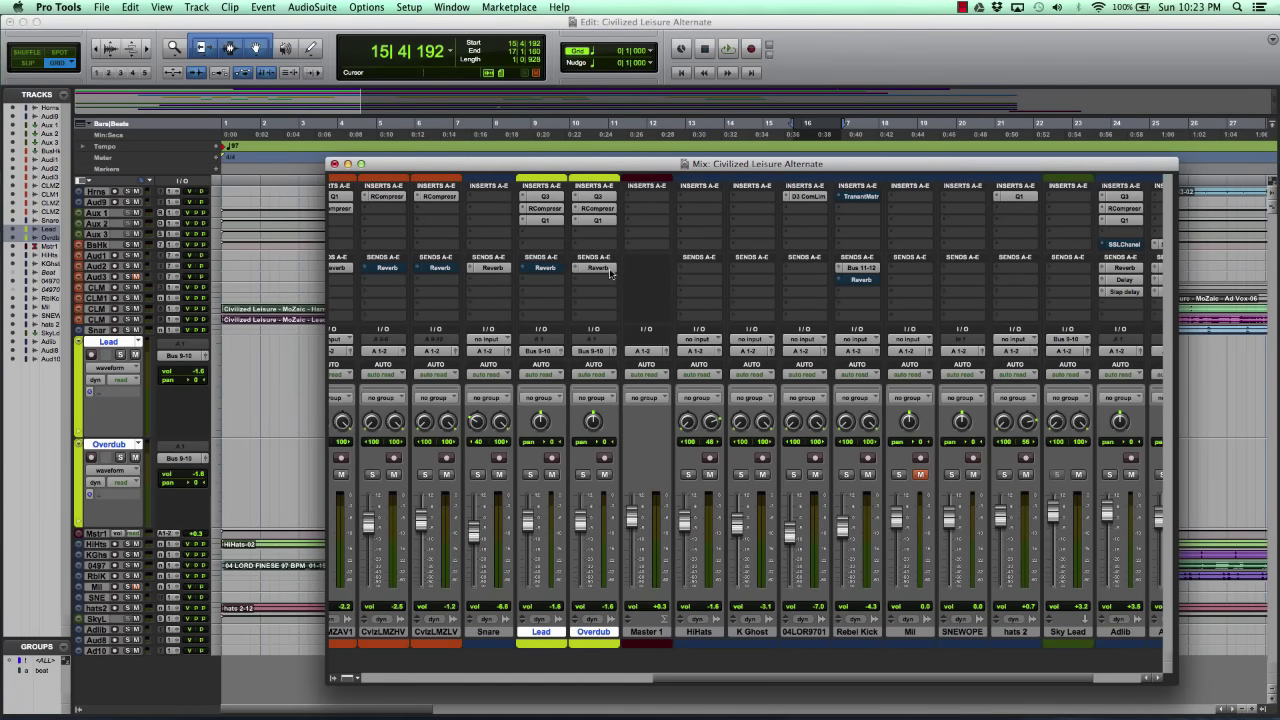
{"action": "left_click", "coordinate": [554, 196]}
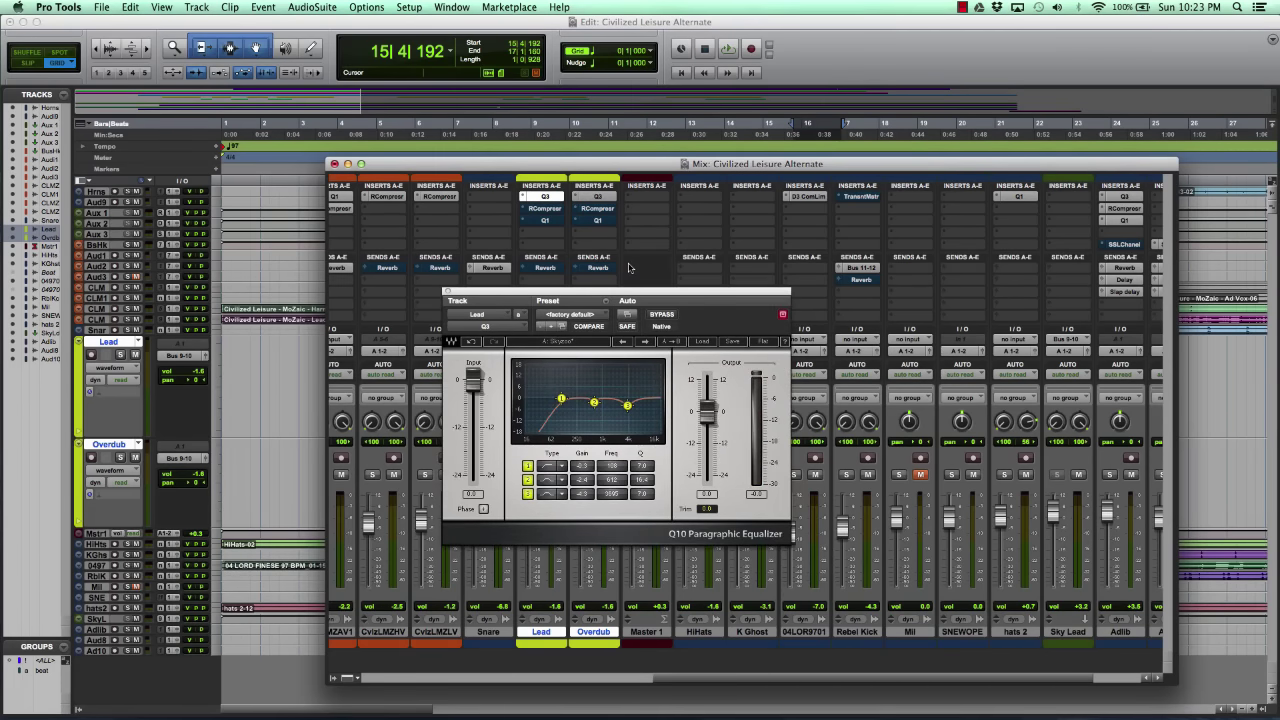
{"action": "left_click_drag", "start_coordinate": [640, 295], "coordinate": [817, 225]}
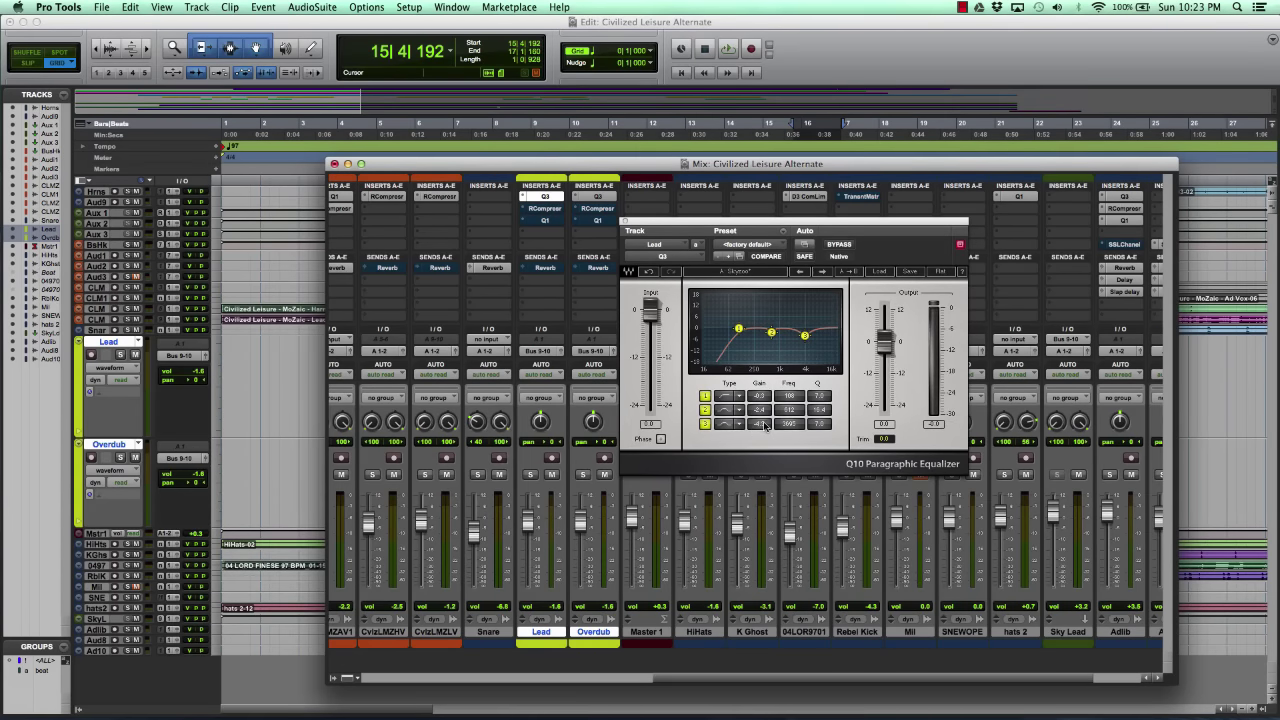
{"action": "left_click_drag", "start_coordinate": [765, 426], "coordinate": [765, 405]}
{"action": "left_click_drag", "start_coordinate": [760, 424], "coordinate": [760, 456]}
Step: Examine the settings of the Lead track's Renaissance Compressor, Q1 equalizer and Reverb send, closing each one
{"action": "left_click", "coordinate": [558, 212]}
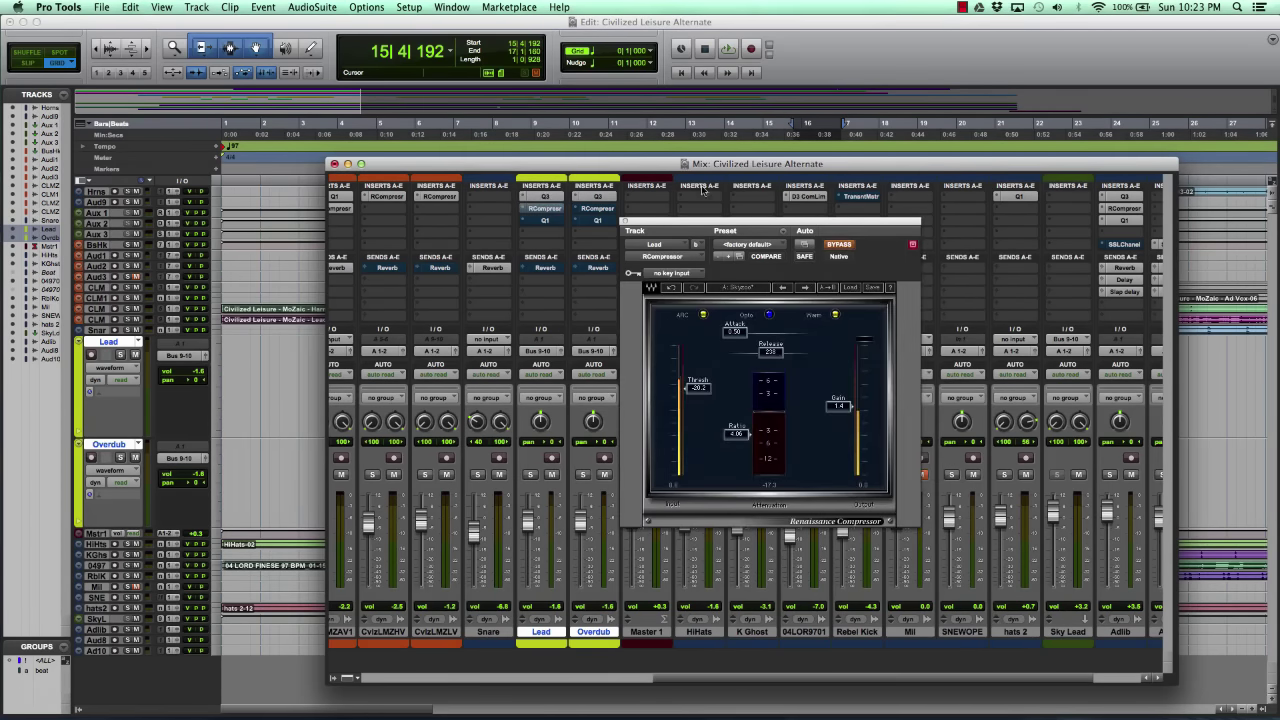
{"action": "left_click_drag", "start_coordinate": [760, 225], "coordinate": [458, 311]}
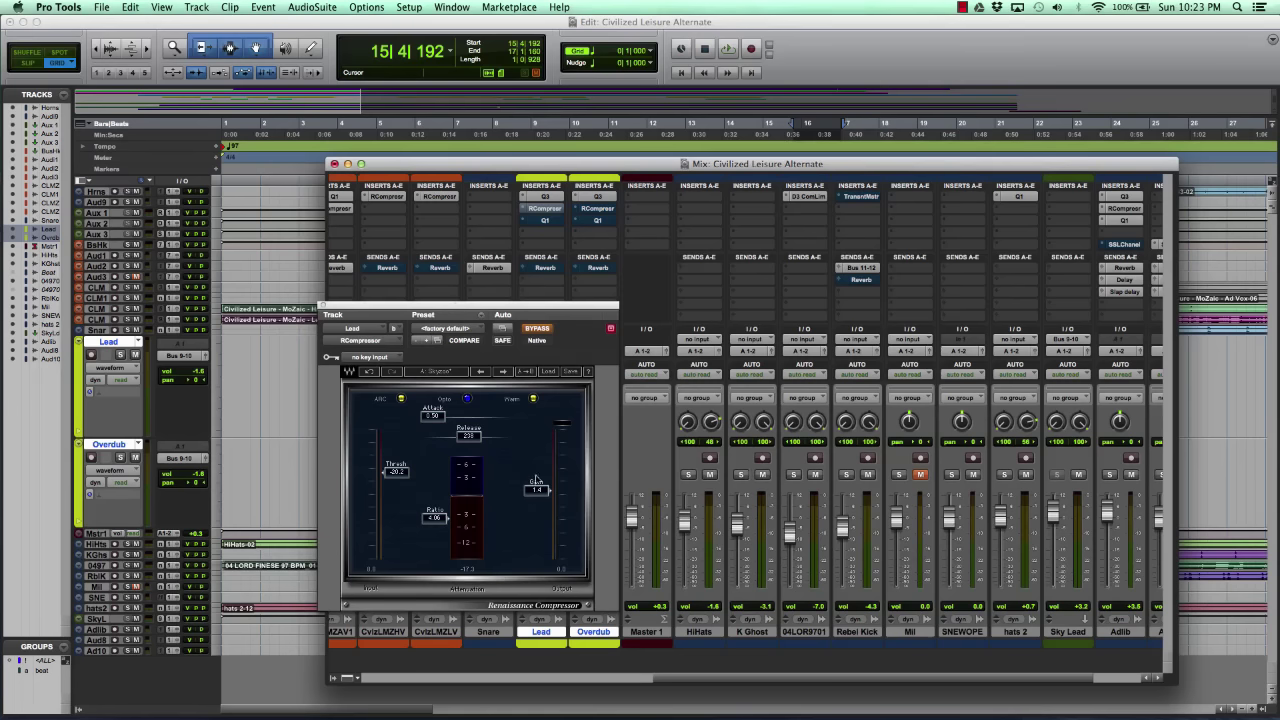
{"action": "left_click", "coordinate": [546, 221]}
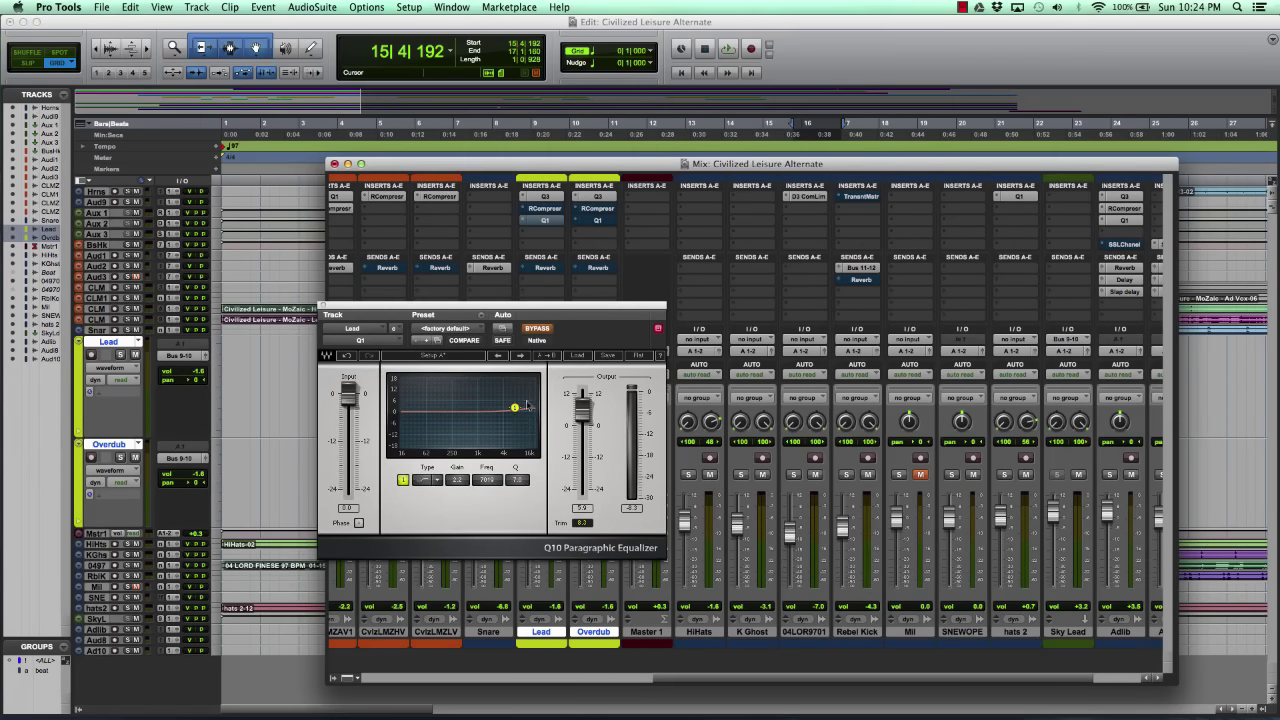
{"action": "left_click", "coordinate": [323, 305]}
{"action": "left_click", "coordinate": [556, 272]}
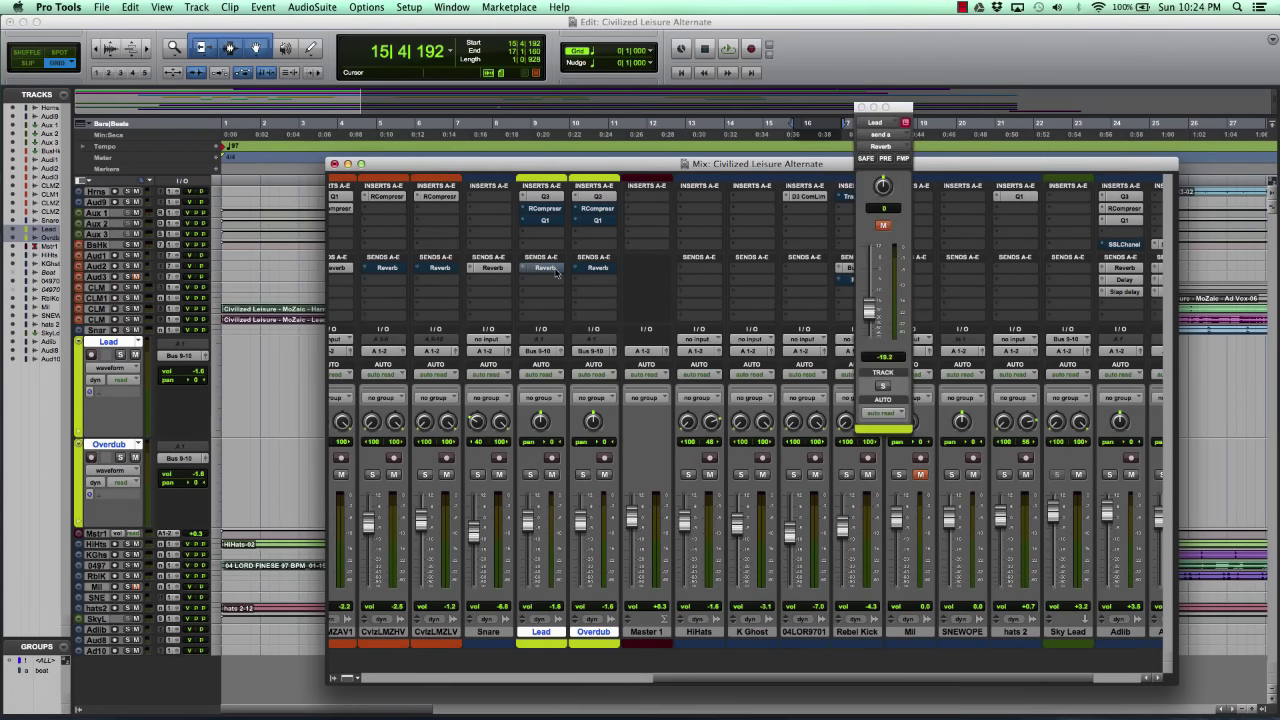
{"action": "left_click", "coordinate": [556, 271]}
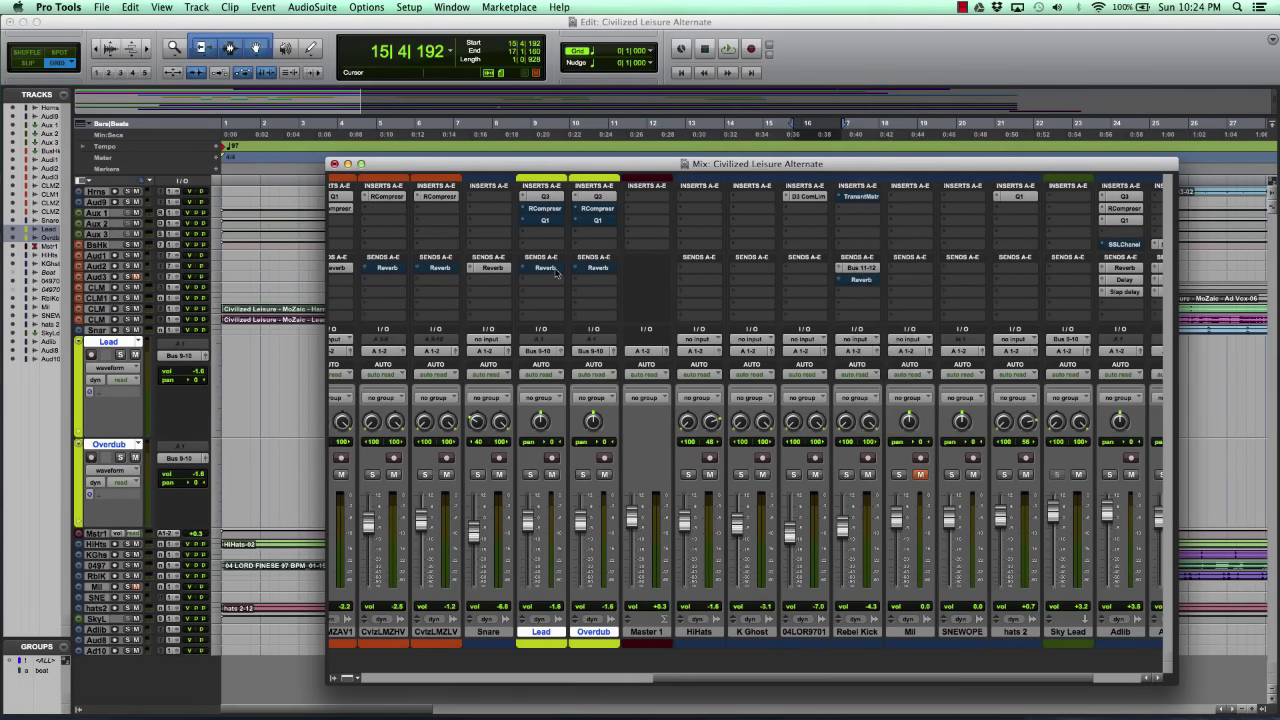
Step: Reopen the Lead track's Q3 equalizer and arrange it beside the Mix window
{"action": "left_click", "coordinate": [558, 198]}
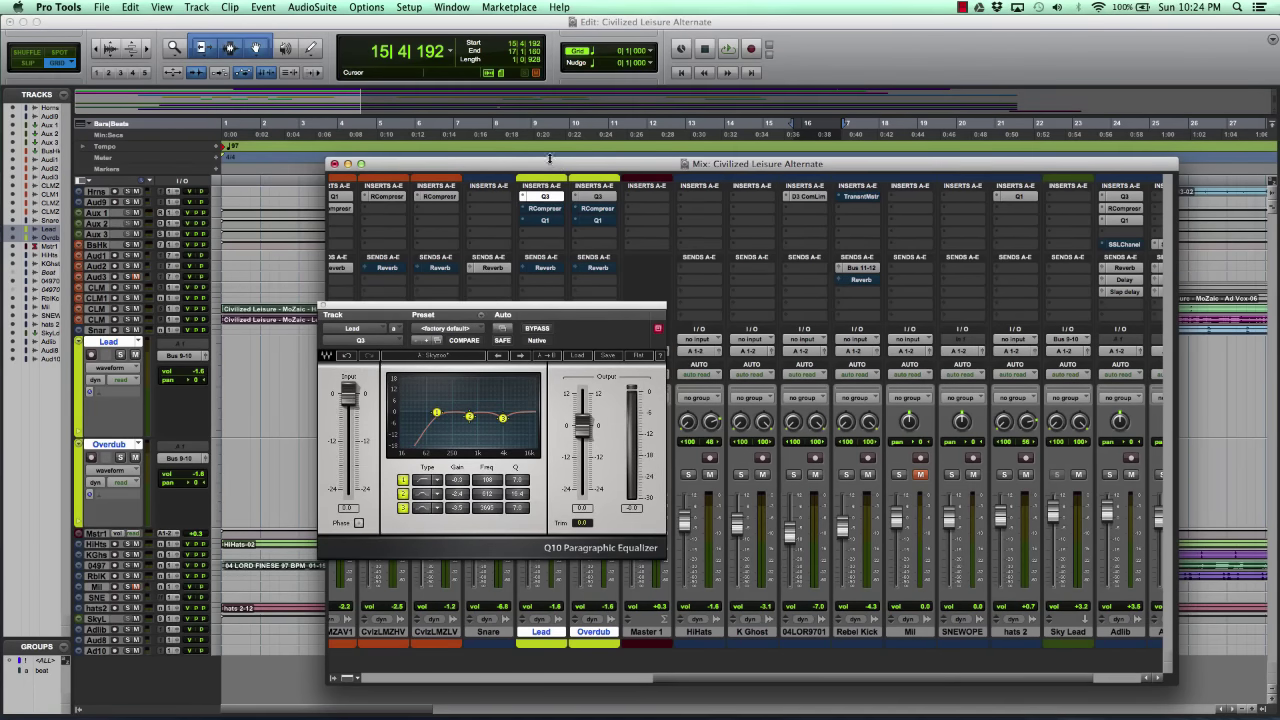
{"action": "left_click_drag", "start_coordinate": [557, 163], "coordinate": [1042, 152]}
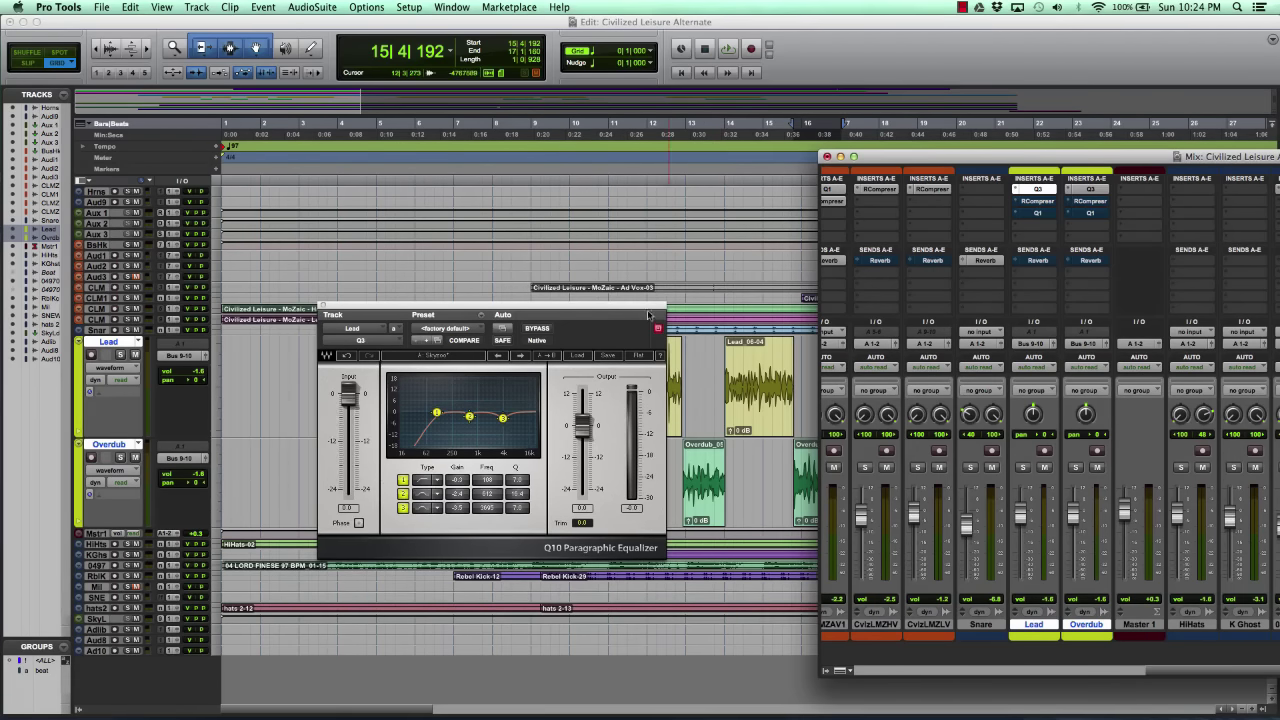
{"action": "left_click_drag", "start_coordinate": [648, 311], "coordinate": [785, 262]}
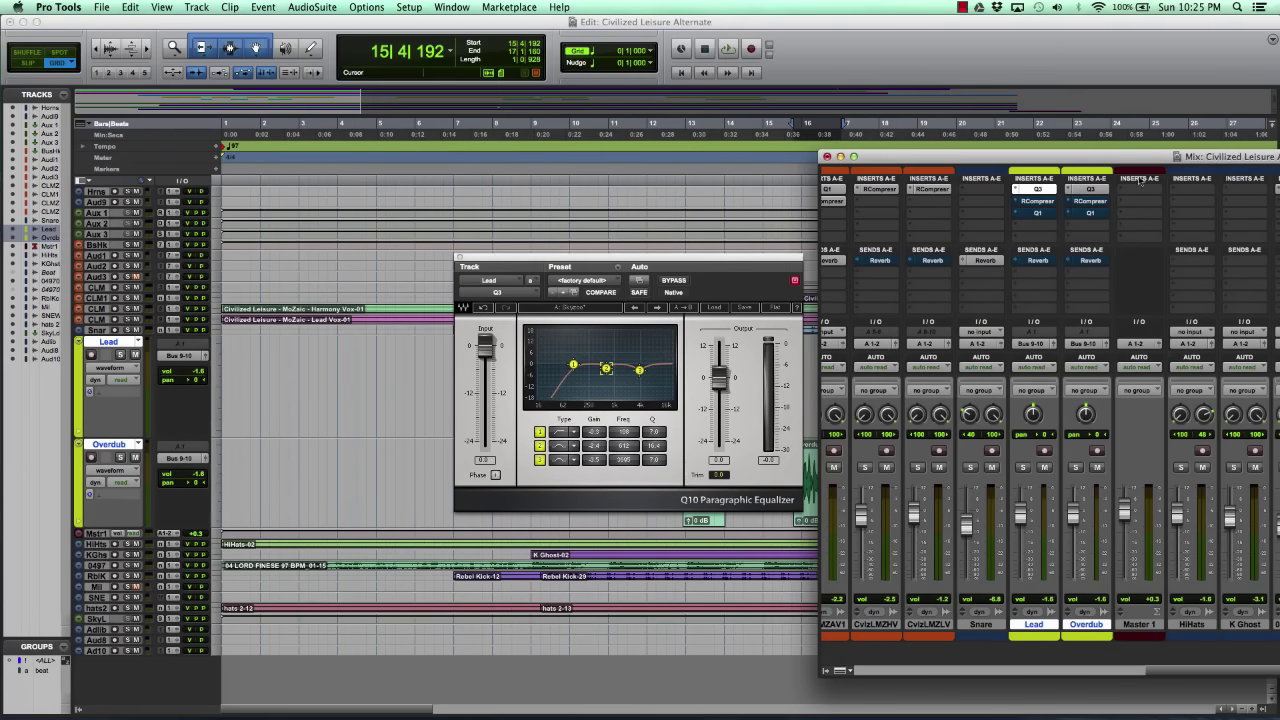
Step: Solo the Lead track and move the equalizer window clear of its first clips
{"action": "left_click", "coordinate": [1024, 467]}
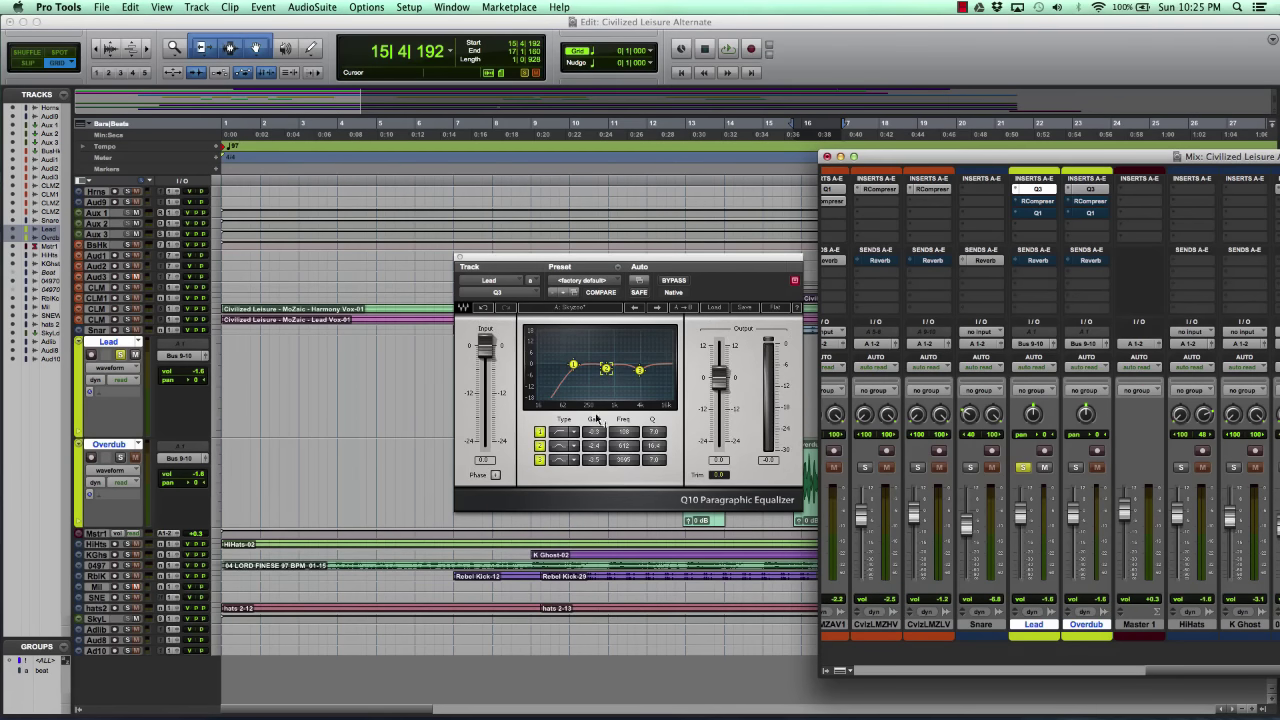
{"action": "key", "text": "space"}
{"action": "key", "text": "space"}
{"action": "left_click_drag", "start_coordinate": [672, 262], "coordinate": [388, 400]}
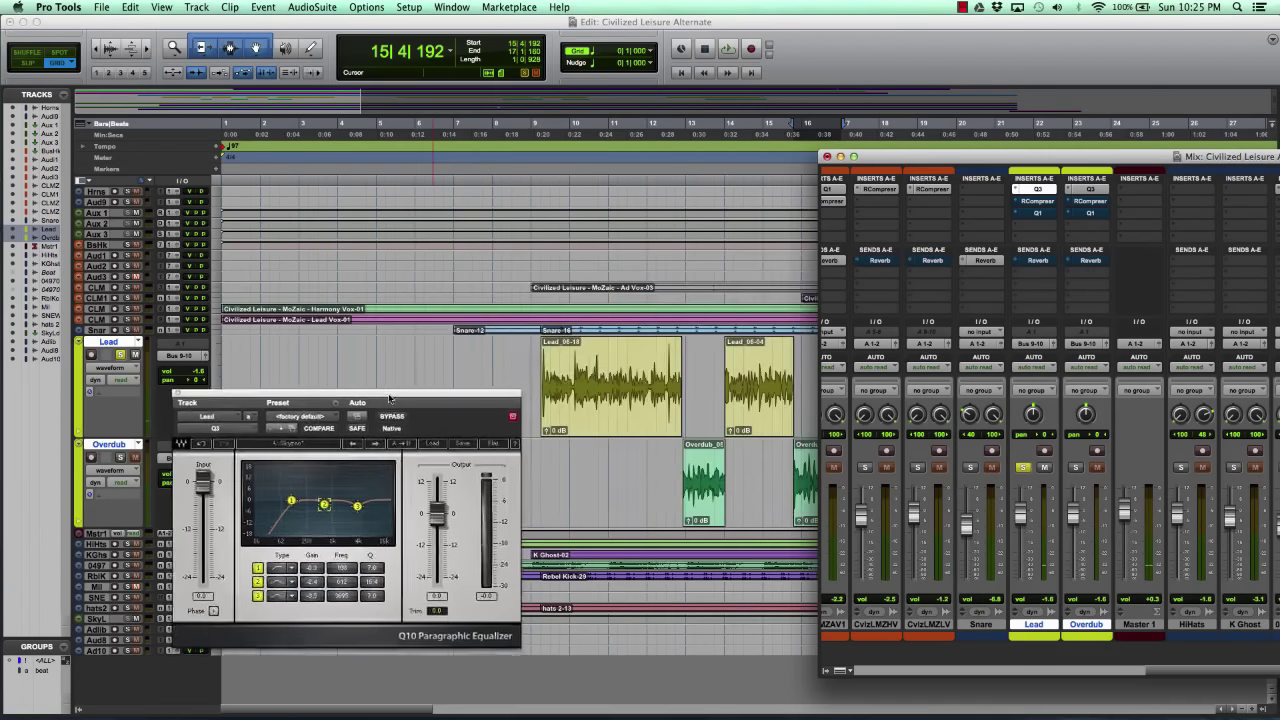
Step: Play the first Lead clip while boosting equalizer band 2 to 18, stop, and cut the band to about -3.2 at 621 Hz
{"action": "left_click", "coordinate": [636, 392]}
{"action": "key", "text": "space"}
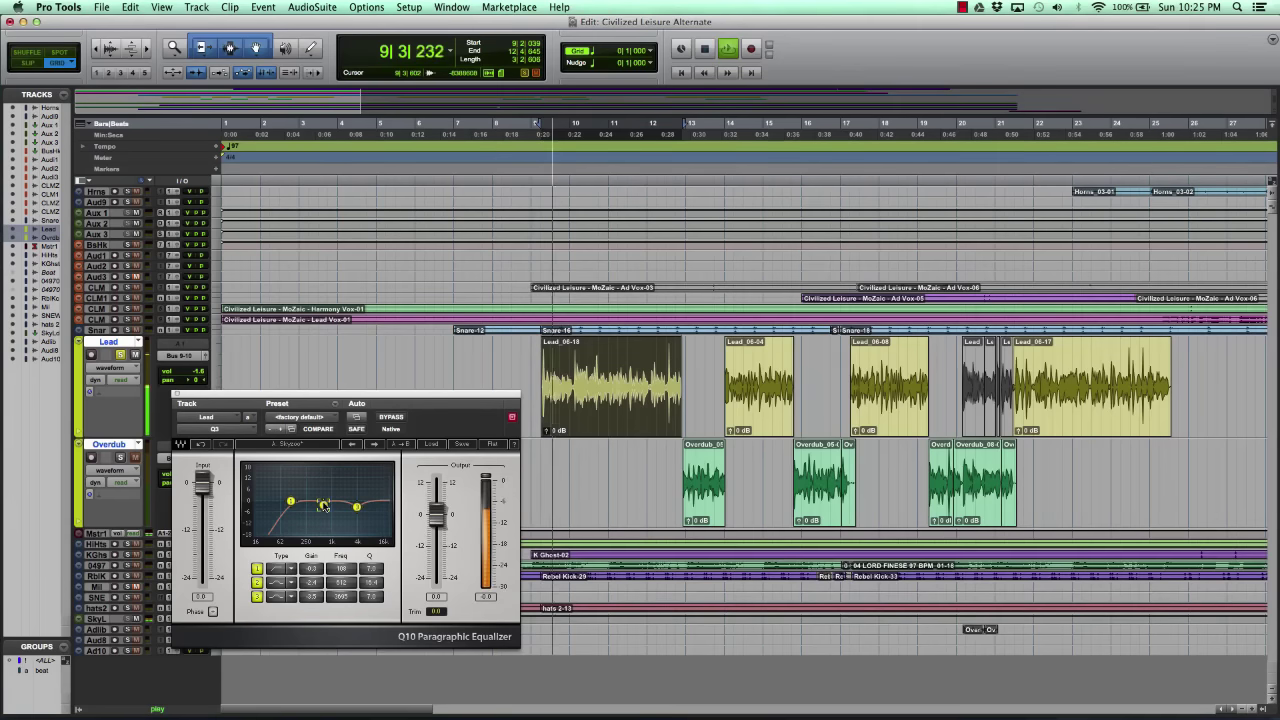
{"action": "left_click_drag", "start_coordinate": [322, 503], "coordinate": [323, 467]}
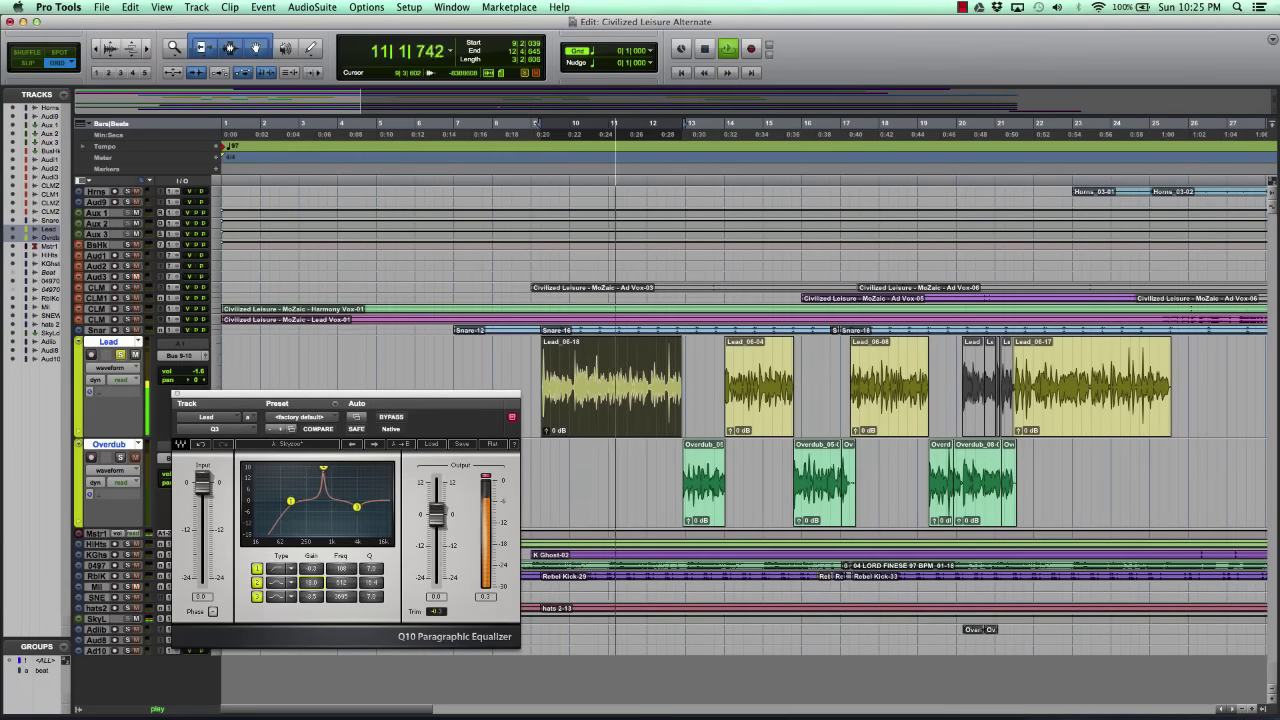
{"action": "left_click_drag", "start_coordinate": [323, 467], "coordinate": [323, 507]}
{"action": "key", "text": "space"}
{"action": "left_click_drag", "start_coordinate": [342, 403], "coordinate": [964, 217]}
{"action": "left_click", "coordinate": [1107, 291]}
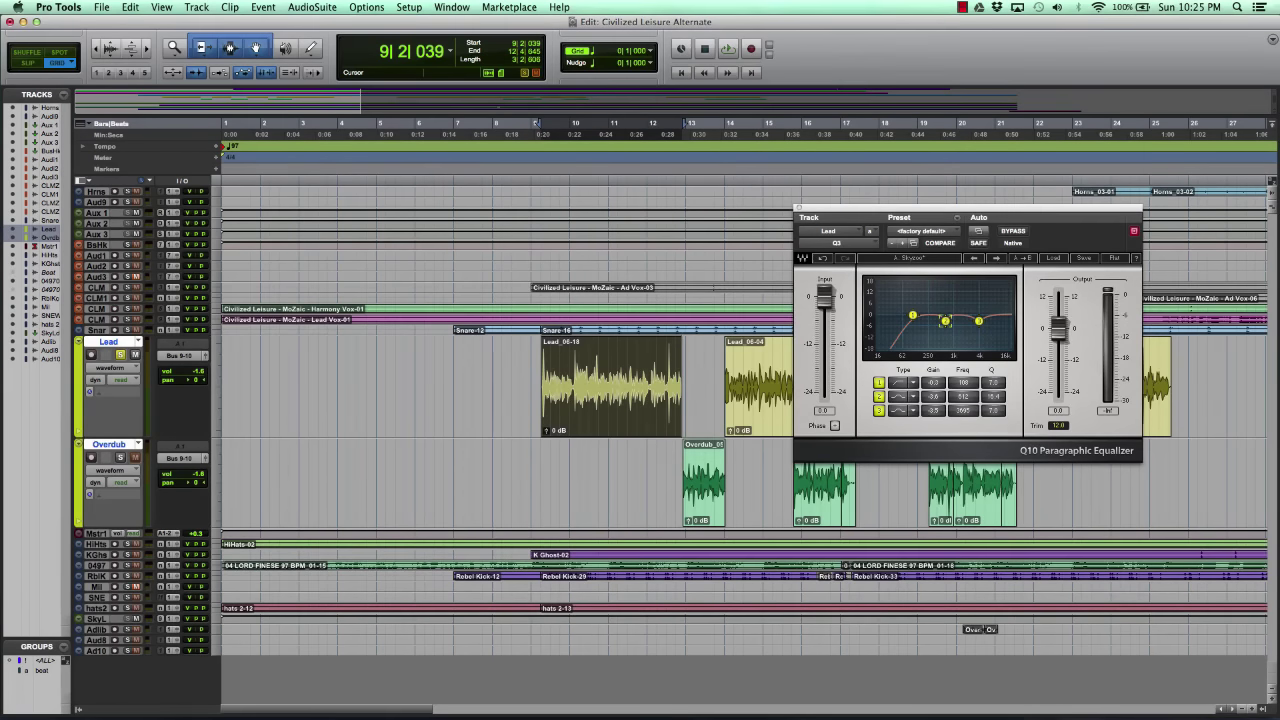
{"action": "left_click_drag", "start_coordinate": [945, 320], "coordinate": [947, 323]}
Step: Play the first Lead clip again while boosting equalizer band 3 to 18, stop, and return the band to a slight cut
{"action": "left_click", "coordinate": [398, 414]}
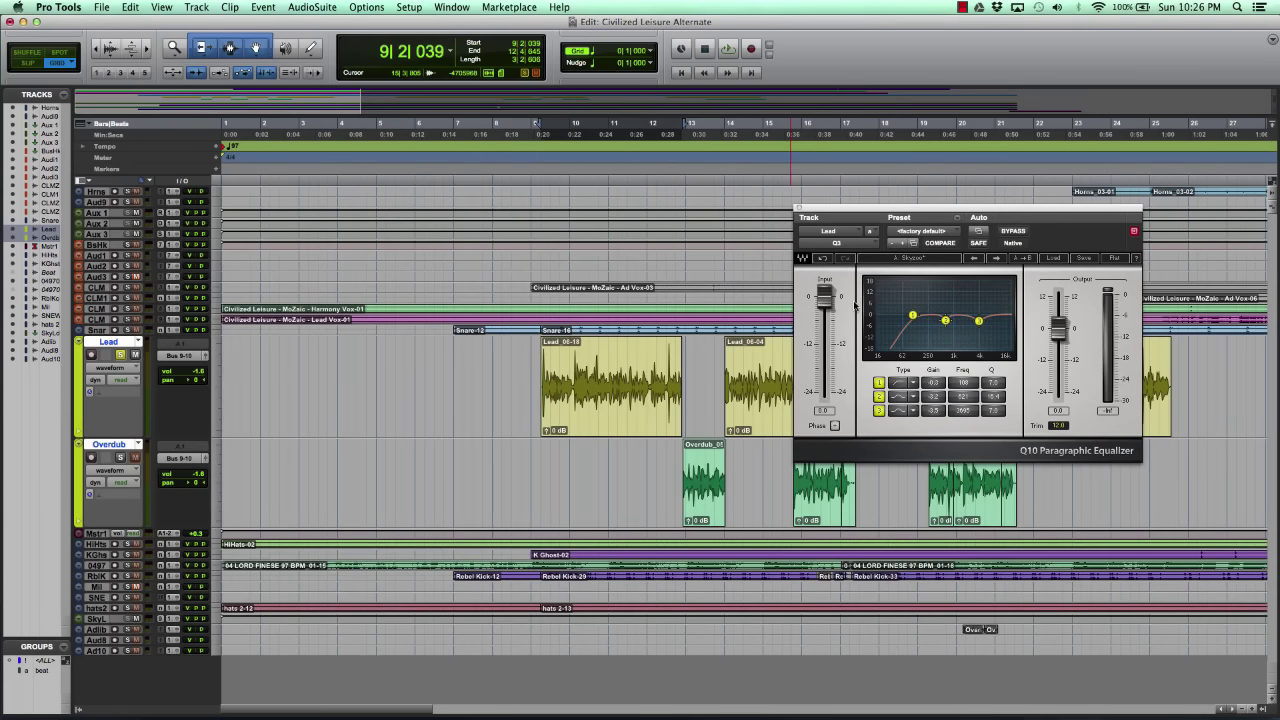
{"action": "left_click_drag", "start_coordinate": [1028, 210], "coordinate": [1088, 241]}
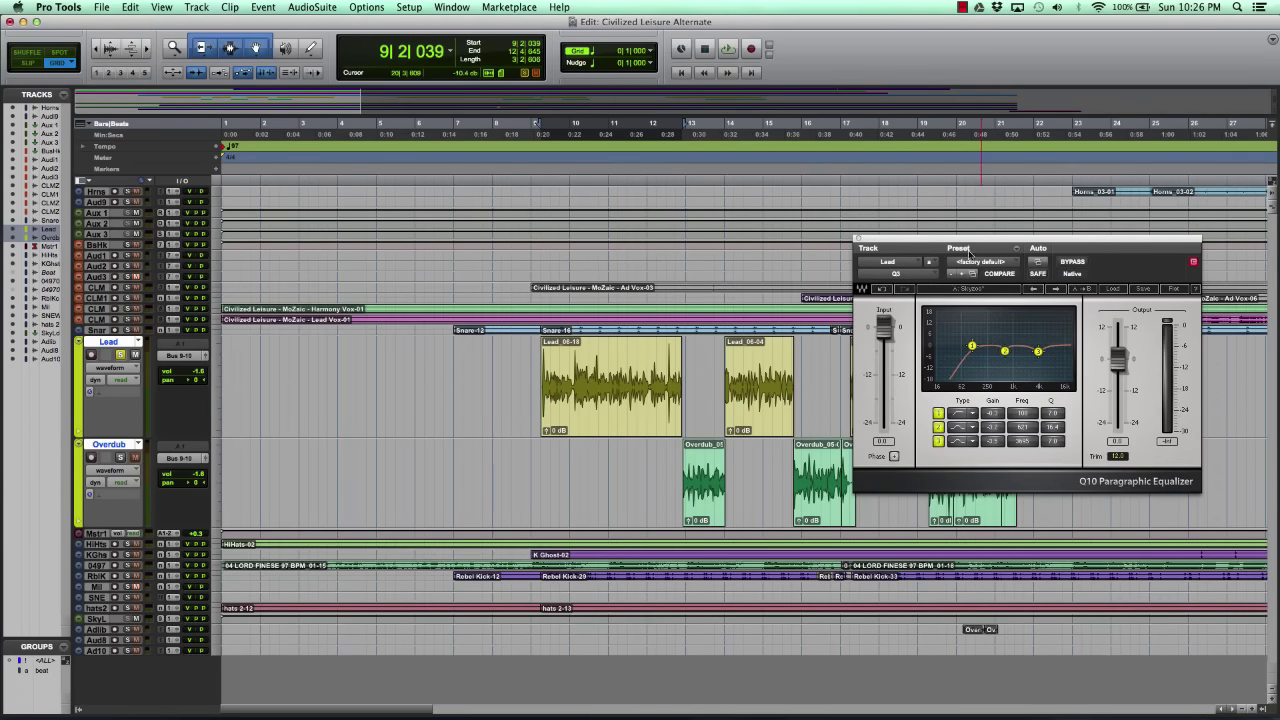
{"action": "left_click_drag", "start_coordinate": [981, 238], "coordinate": [1047, 233]}
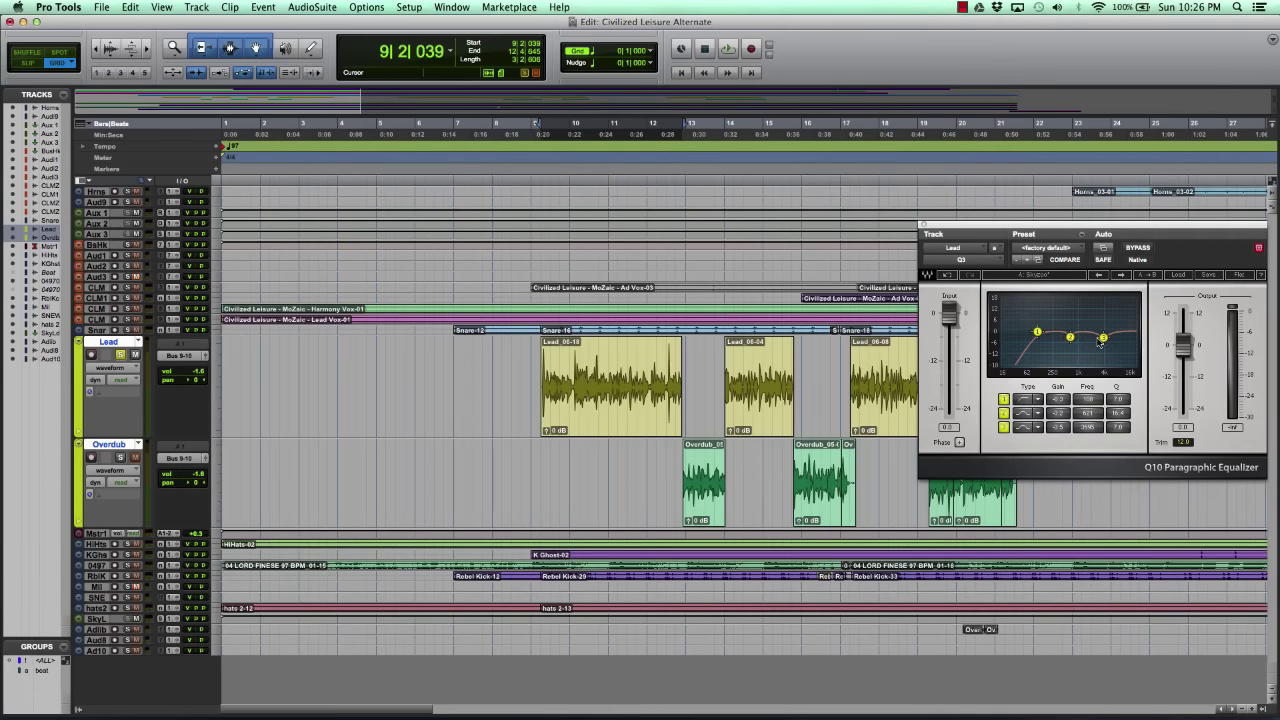
{"action": "left_click", "coordinate": [616, 405]}
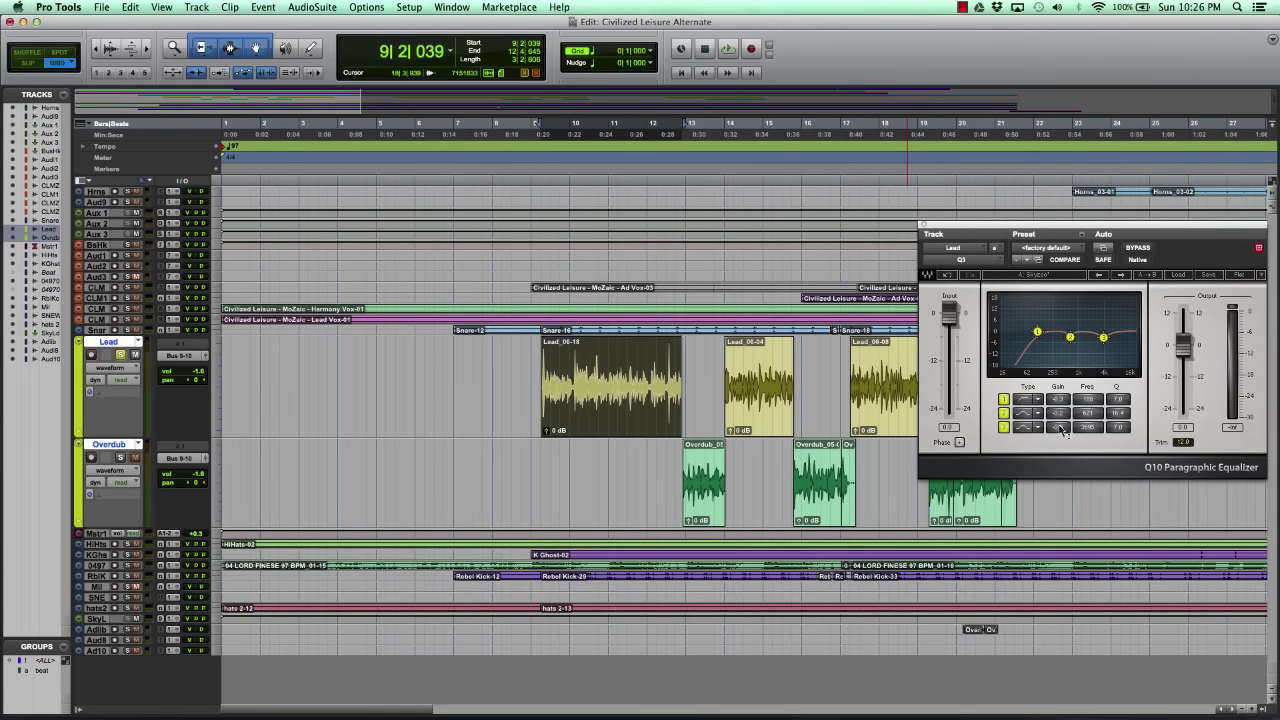
{"action": "key", "text": "space"}
{"action": "left_click_drag", "start_coordinate": [1060, 430], "coordinate": [1060, 390]}
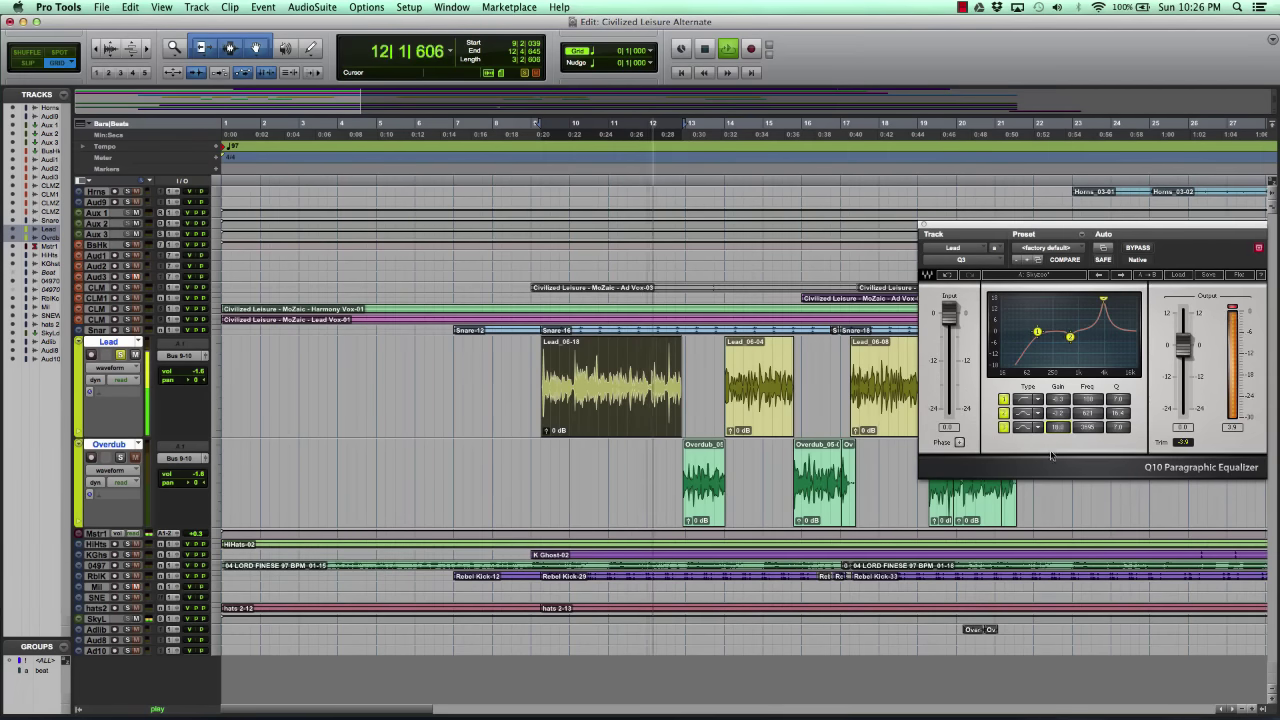
{"action": "key", "text": "space"}
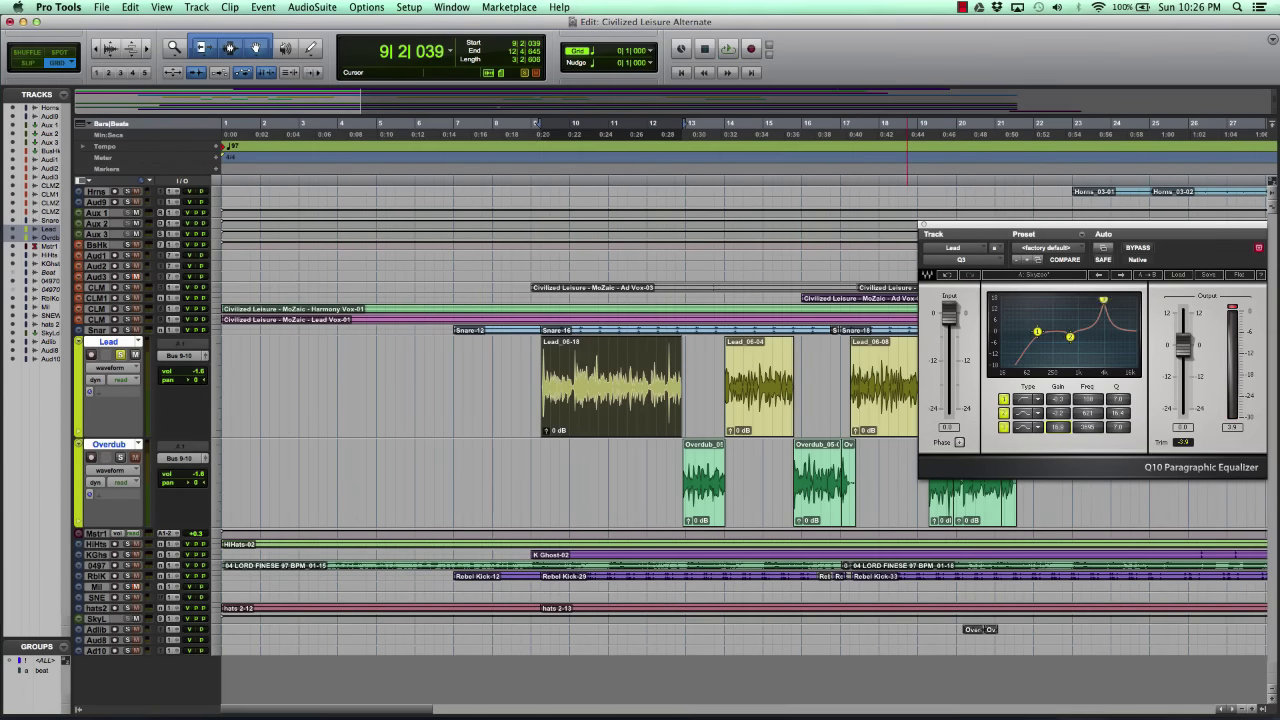
{"action": "left_click_drag", "start_coordinate": [1103, 299], "coordinate": [1103, 336]}
Step: Bring back the Mix window and place the equalizer away from it, keeping the first Lead clip selected
{"action": "key", "text": "super+equal"}
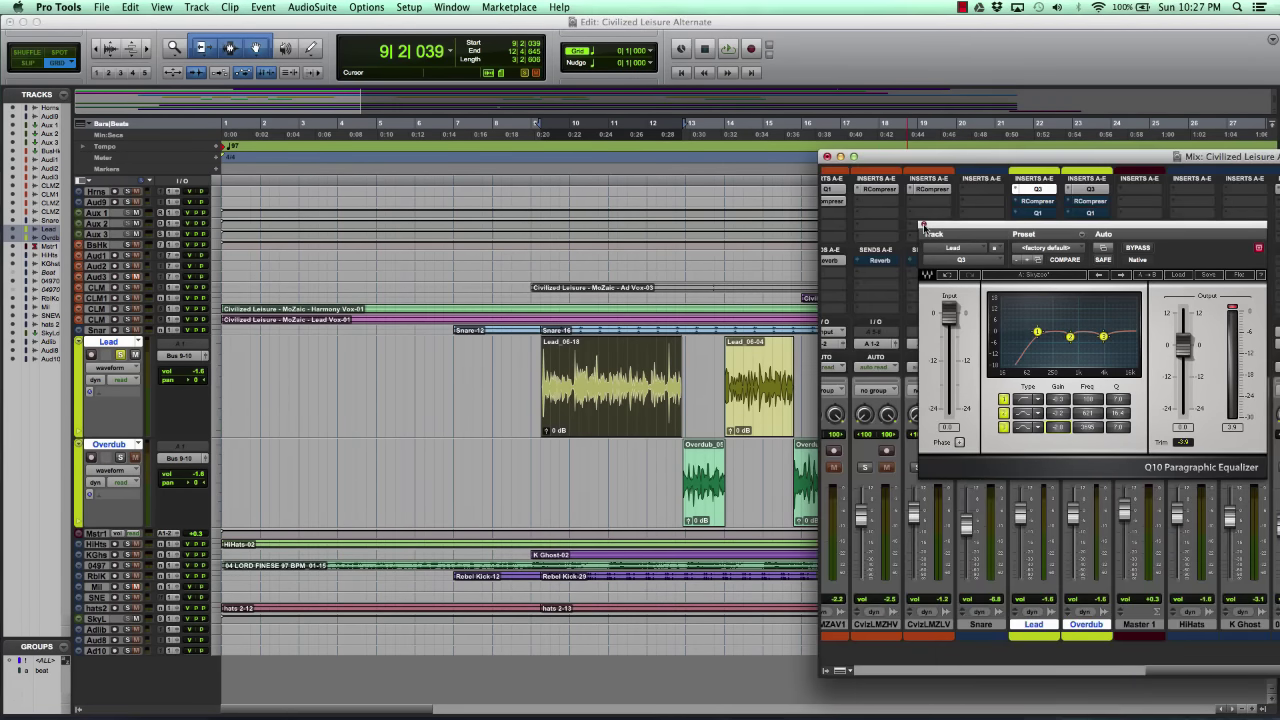
{"action": "left_click_drag", "start_coordinate": [972, 224], "coordinate": [331, 310]}
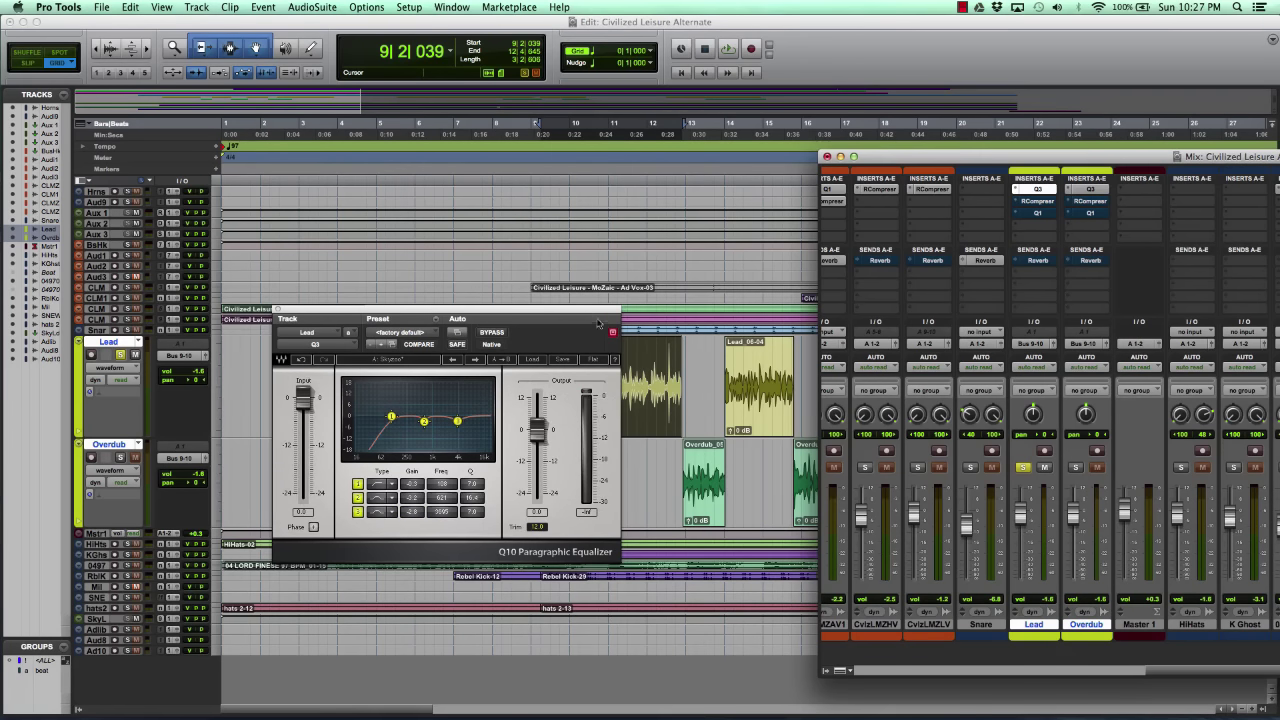
{"action": "left_click_drag", "start_coordinate": [598, 323], "coordinate": [470, 403]}
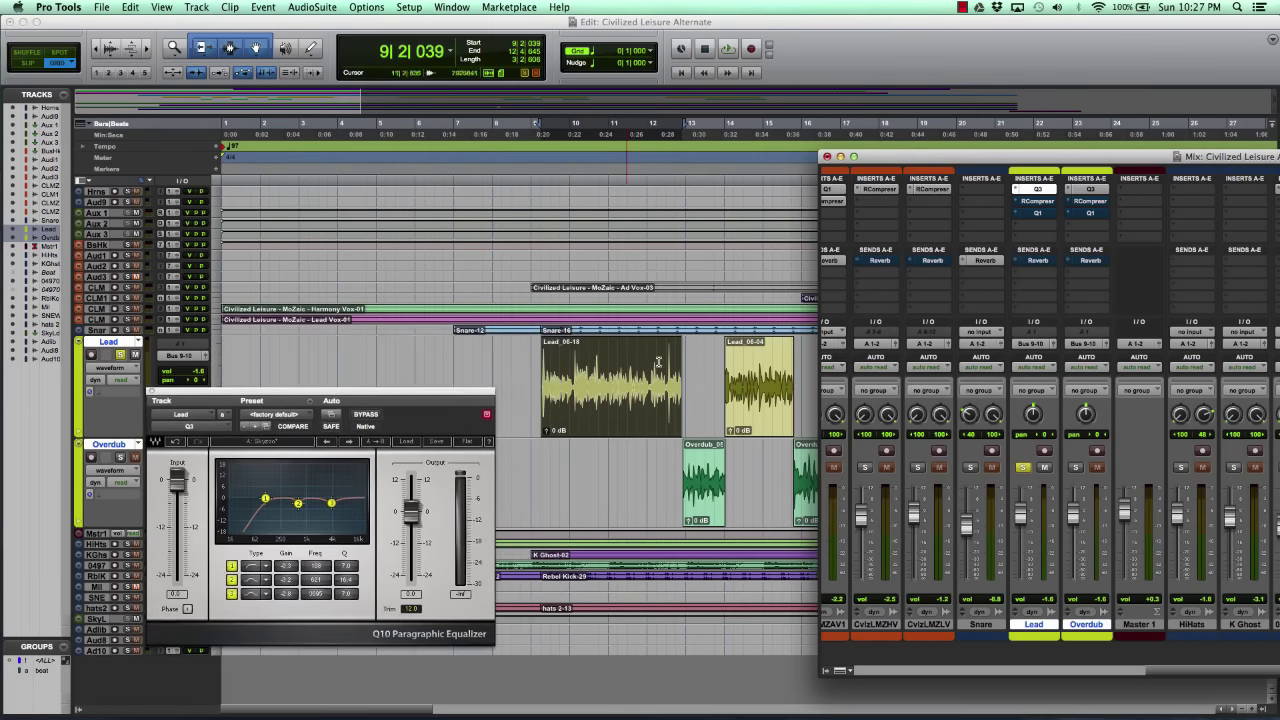
{"action": "left_click", "coordinate": [689, 416]}
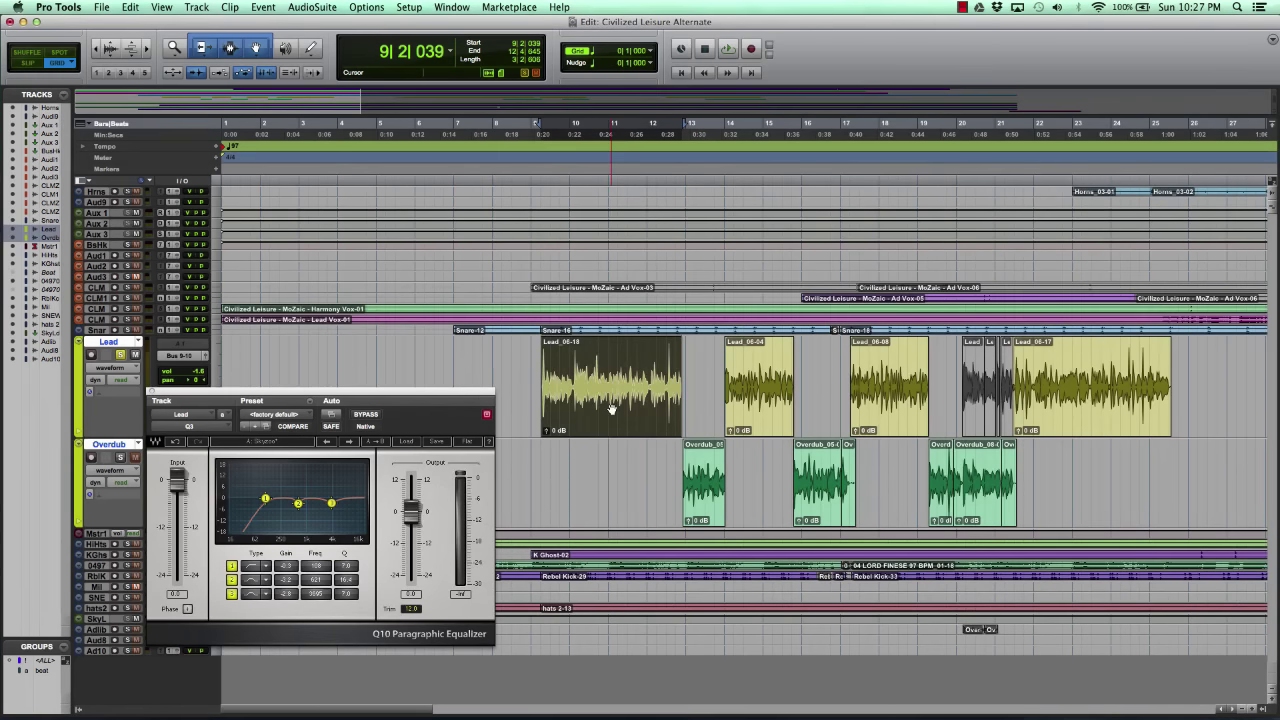
{"action": "key", "text": "super+equal"}
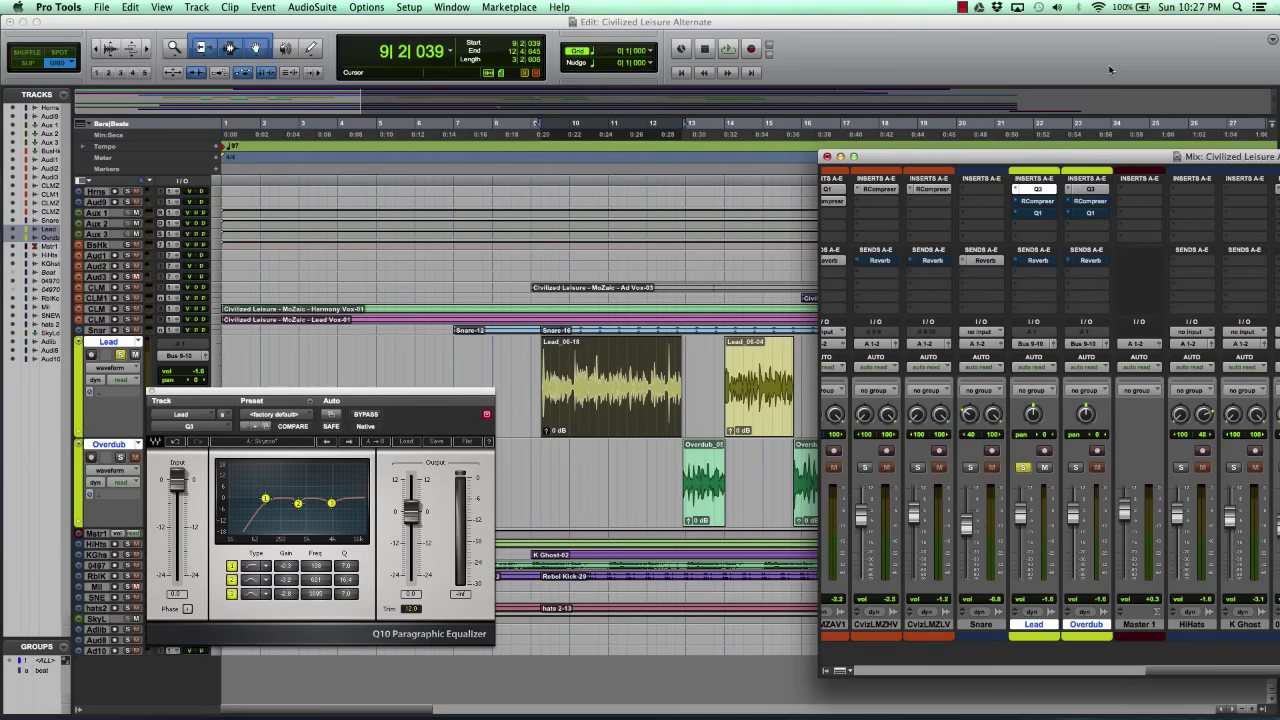
Step: Take the Lead track's RCompressor out of bypass, open it clear of the clips, and play the selected first Lead clip, then stop
{"action": "left_click", "coordinate": [1040, 201]}
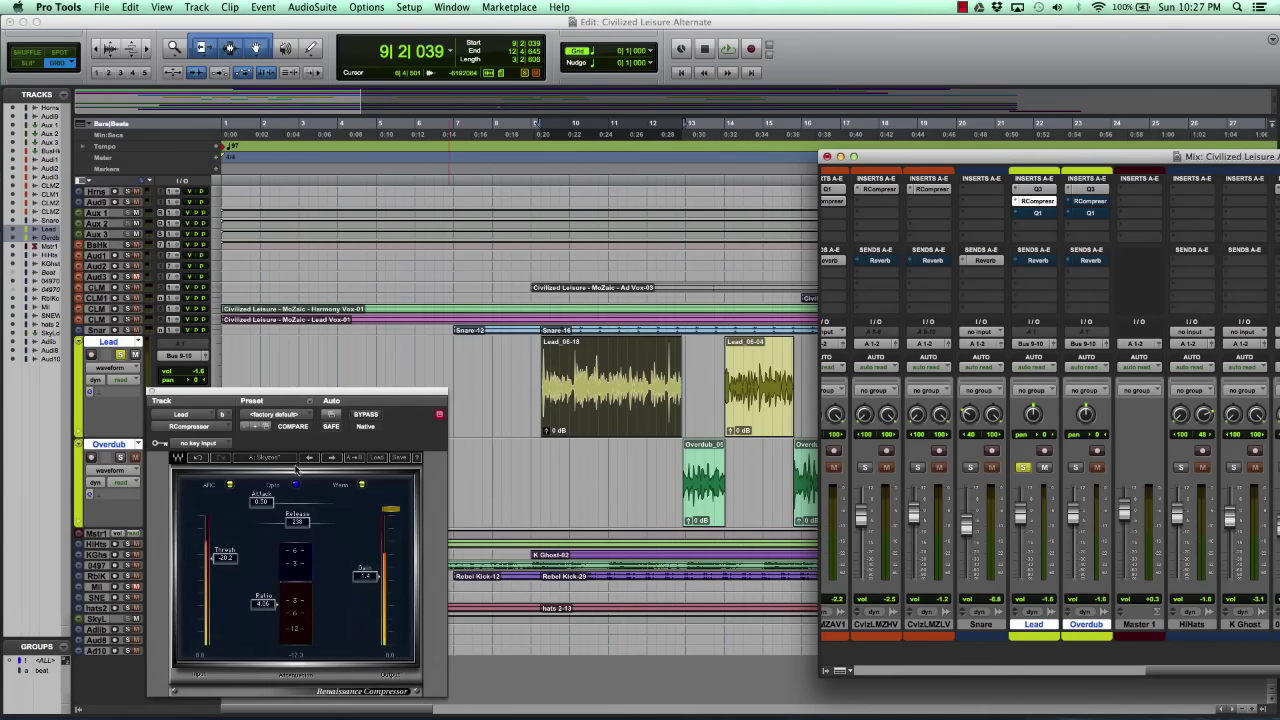
{"action": "left_click_drag", "start_coordinate": [427, 392], "coordinate": [1023, 214]}
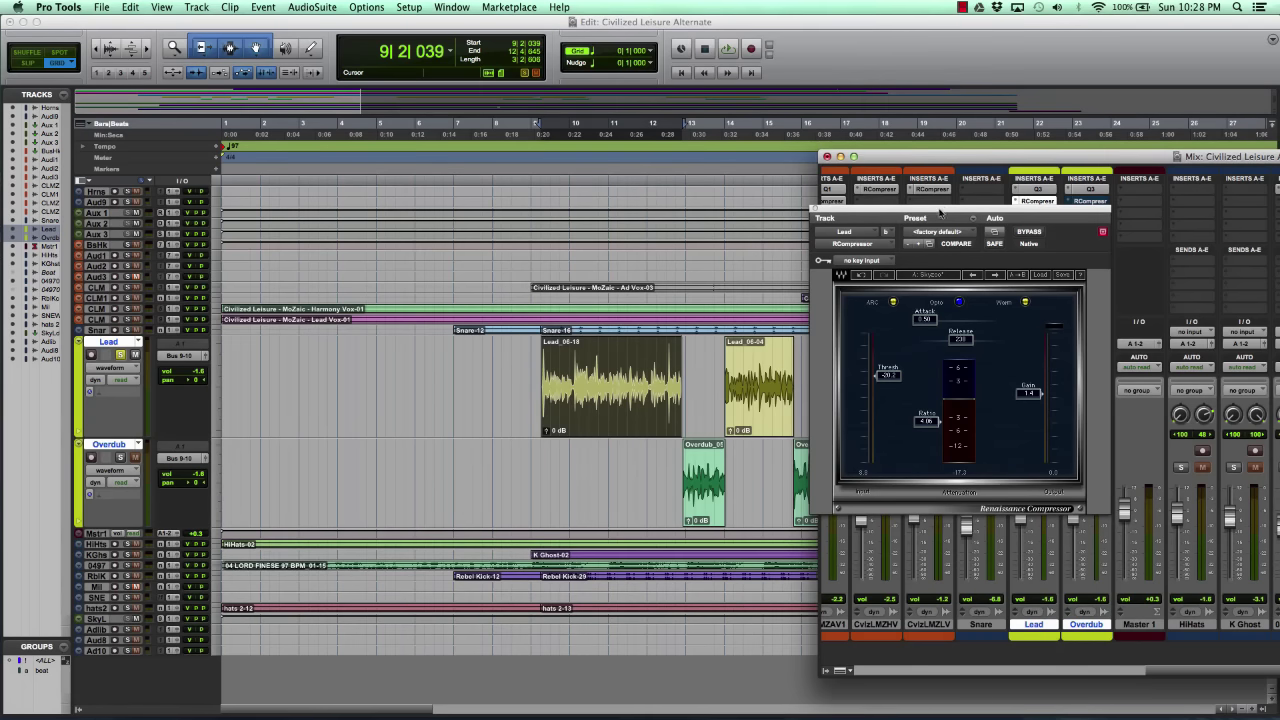
{"action": "left_click_drag", "start_coordinate": [940, 212], "coordinate": [1004, 196]}
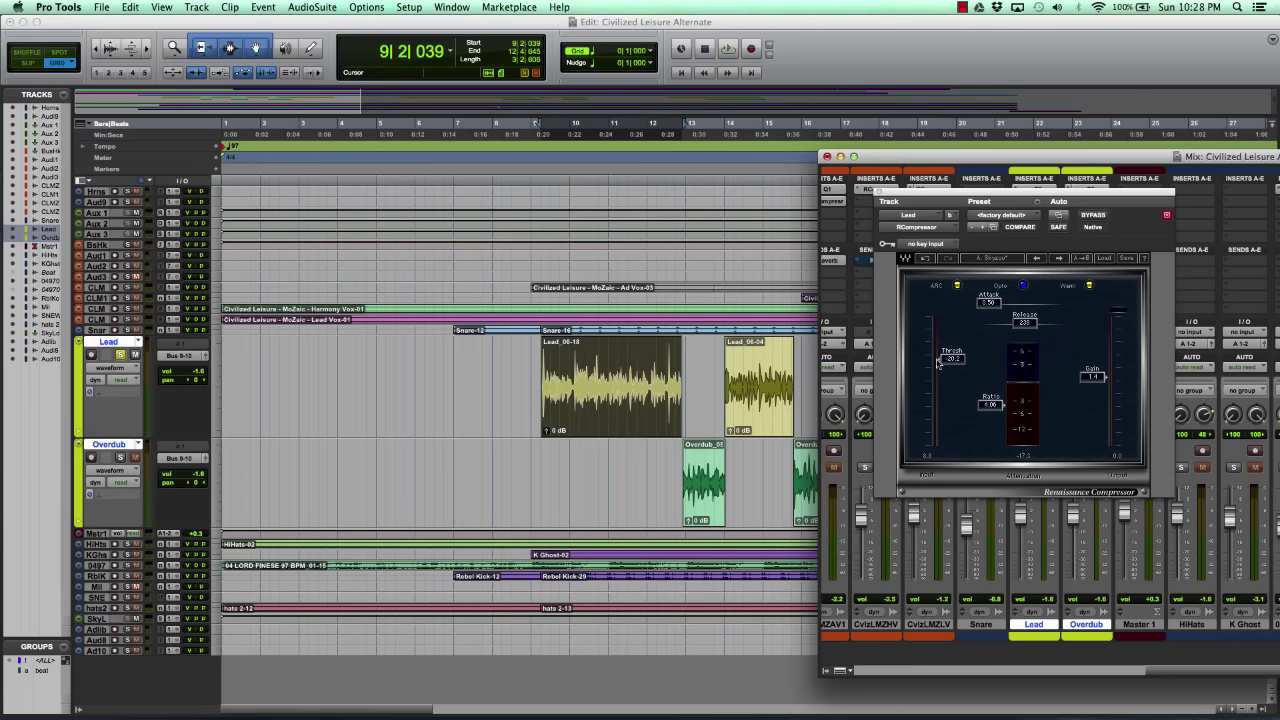
{"action": "key", "text": "space"}
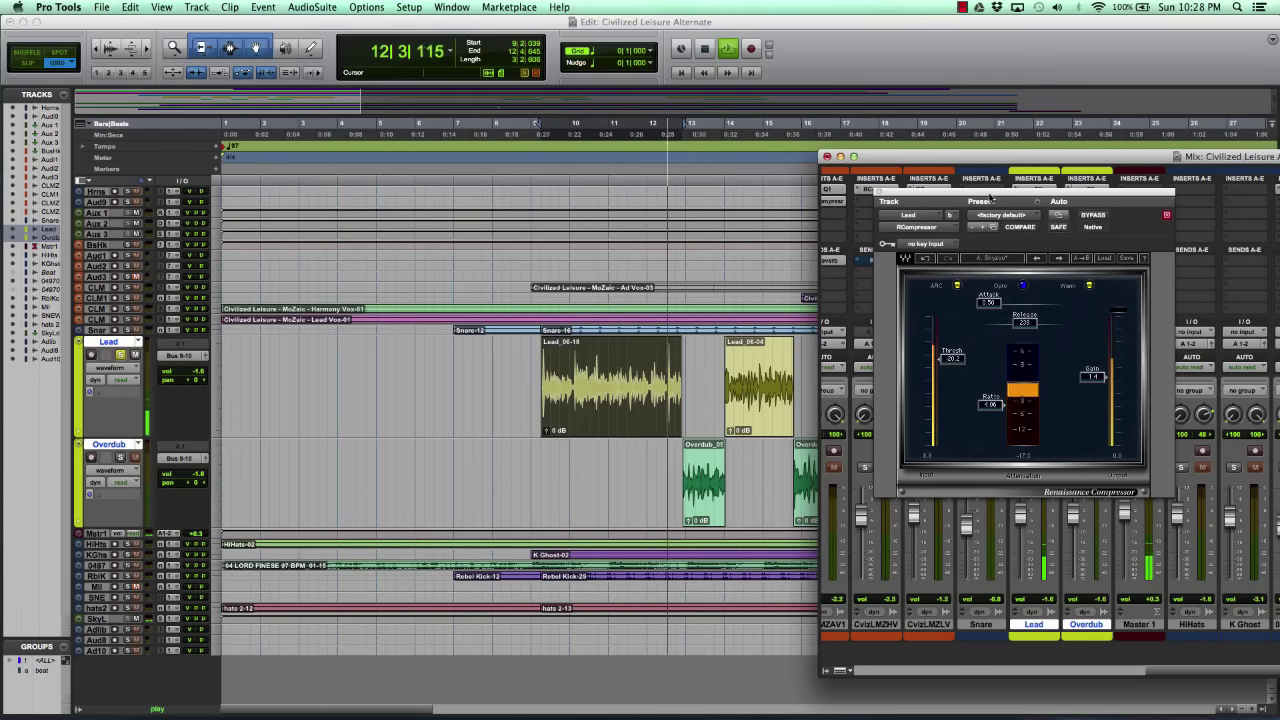
{"action": "key", "text": "space"}
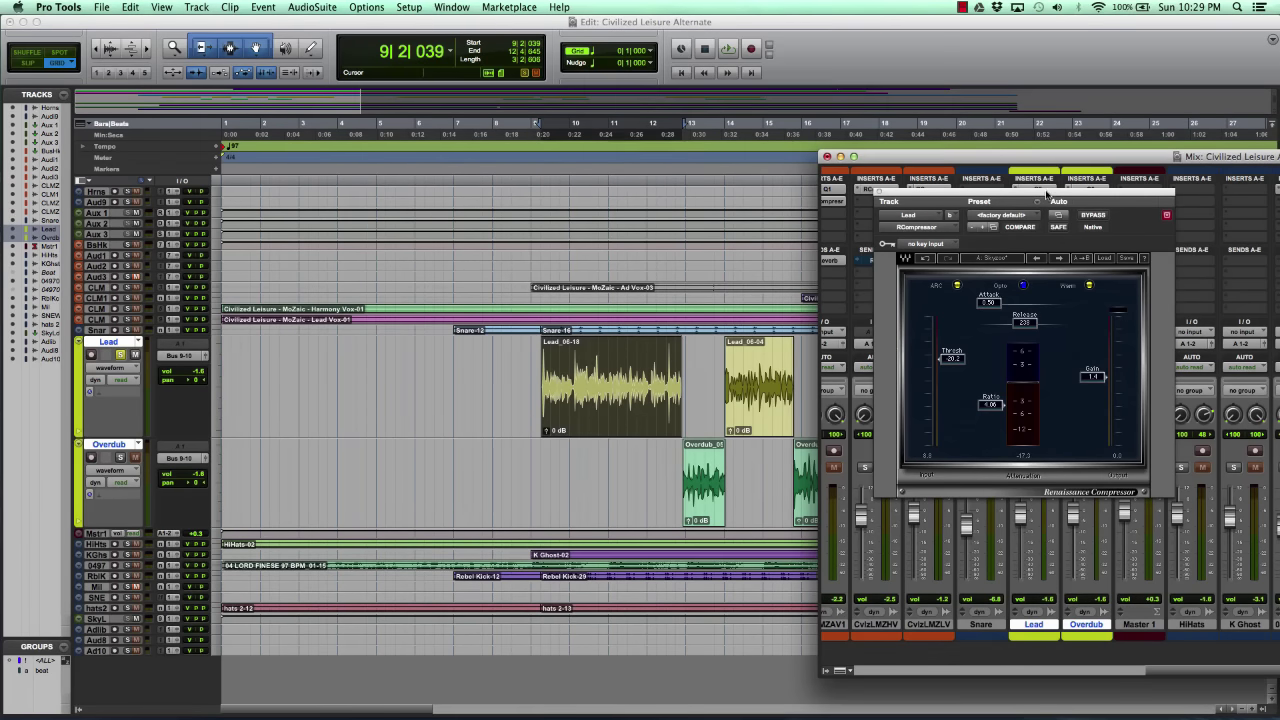
Step: Close the compressor, take the Lead track's Q1 equalizer out of bypass, and place its window clear of the Lead clips
{"action": "left_click_drag", "start_coordinate": [1047, 194], "coordinate": [1036, 225]}
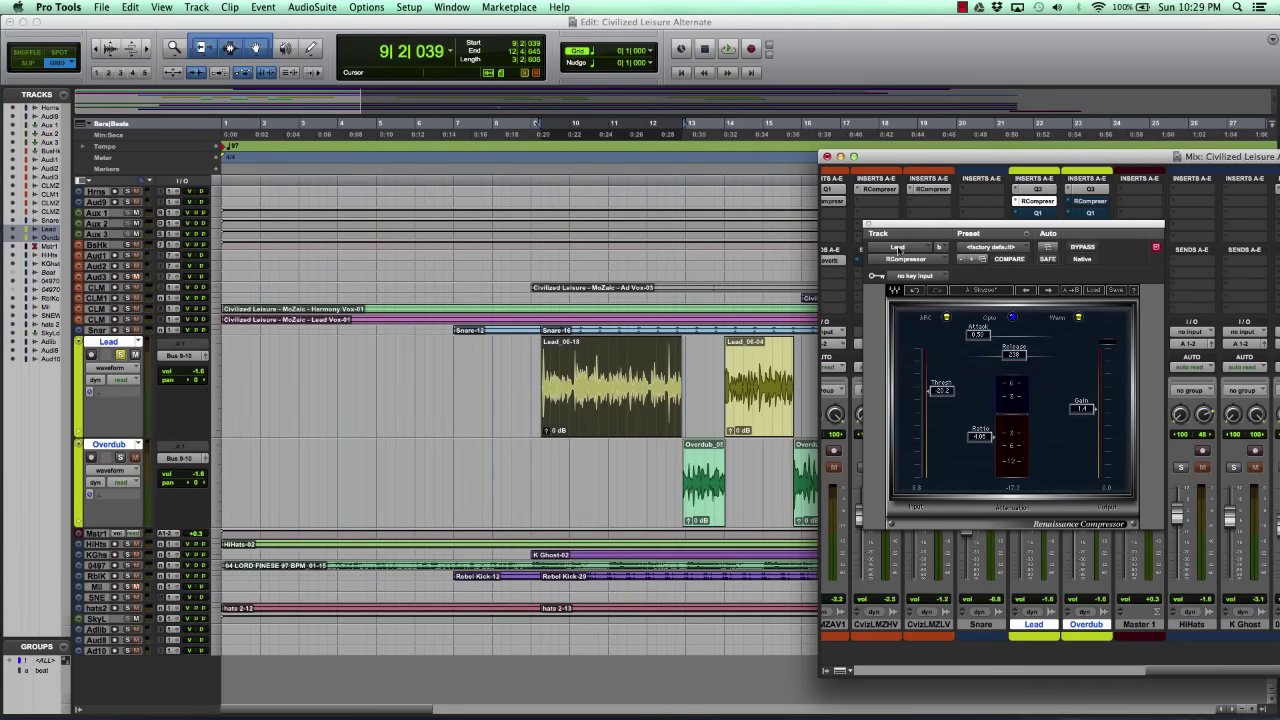
{"action": "left_click", "coordinate": [868, 226]}
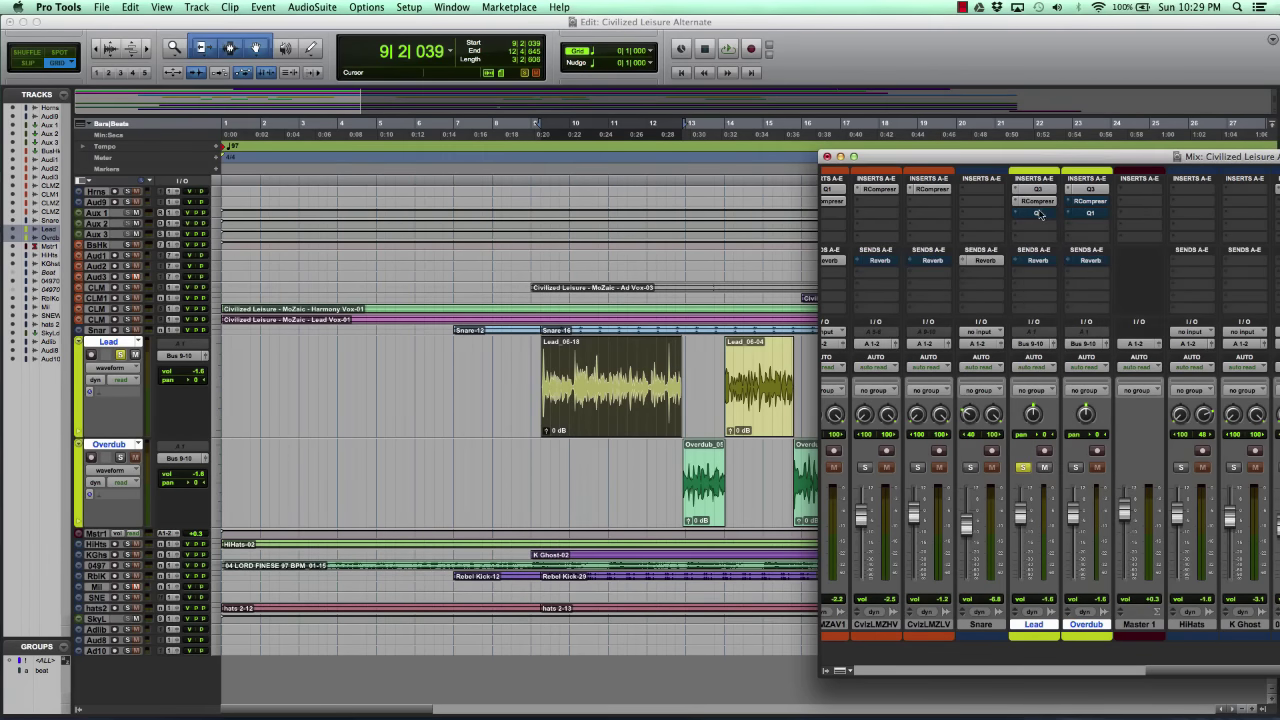
{"action": "left_click", "coordinate": [1038, 214]}
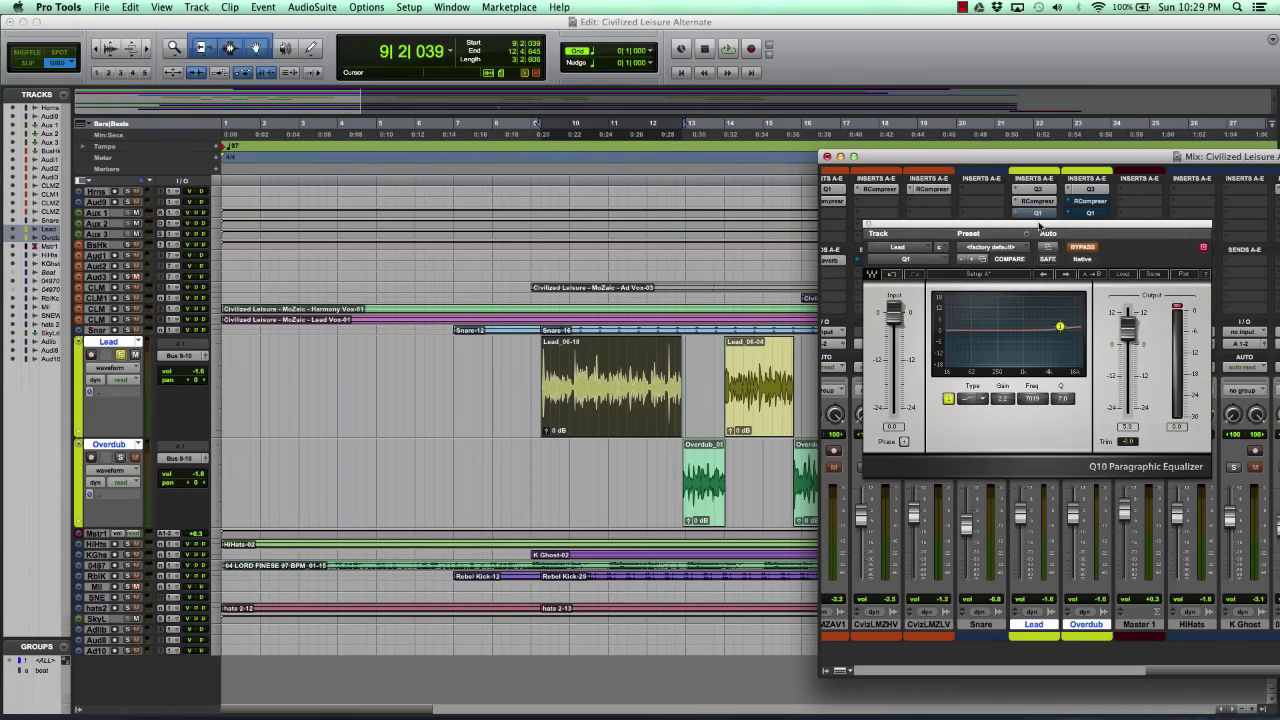
{"action": "left_click_drag", "start_coordinate": [996, 156], "coordinate": [673, 308]}
{"action": "left_click", "coordinate": [1041, 214], "text": "super"}
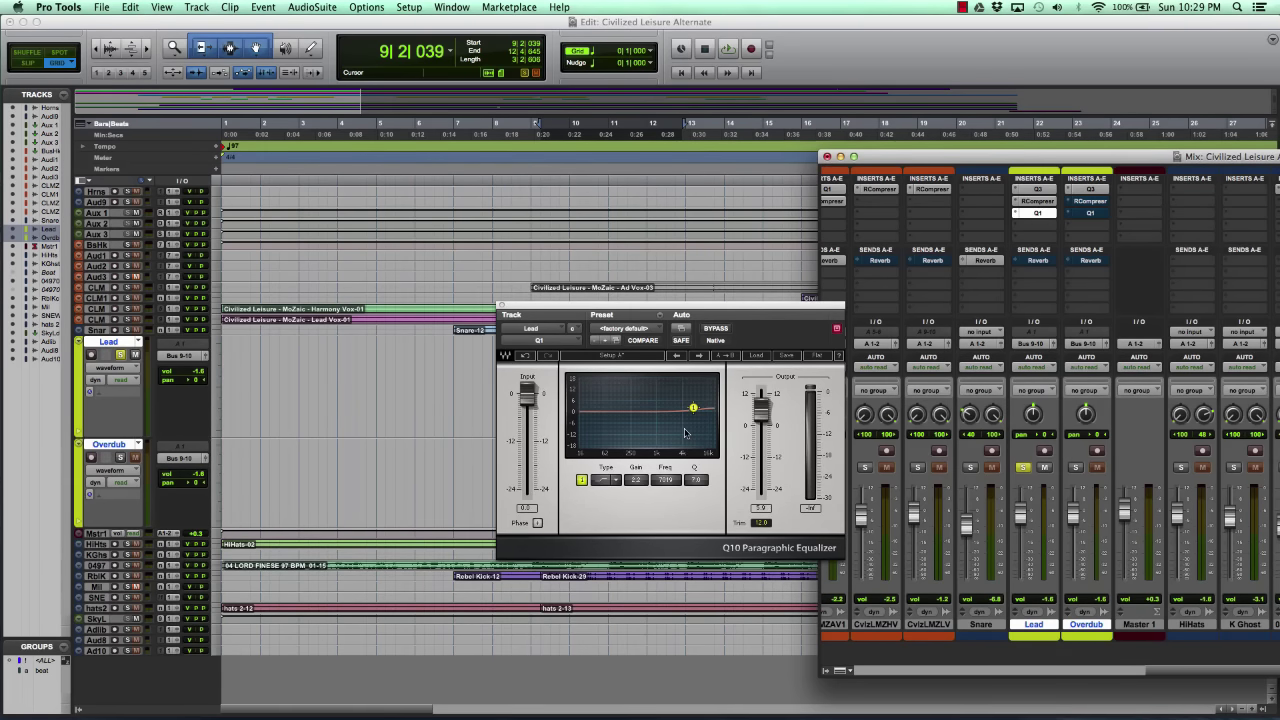
{"action": "left_click_drag", "start_coordinate": [793, 305], "coordinate": [765, 321]}
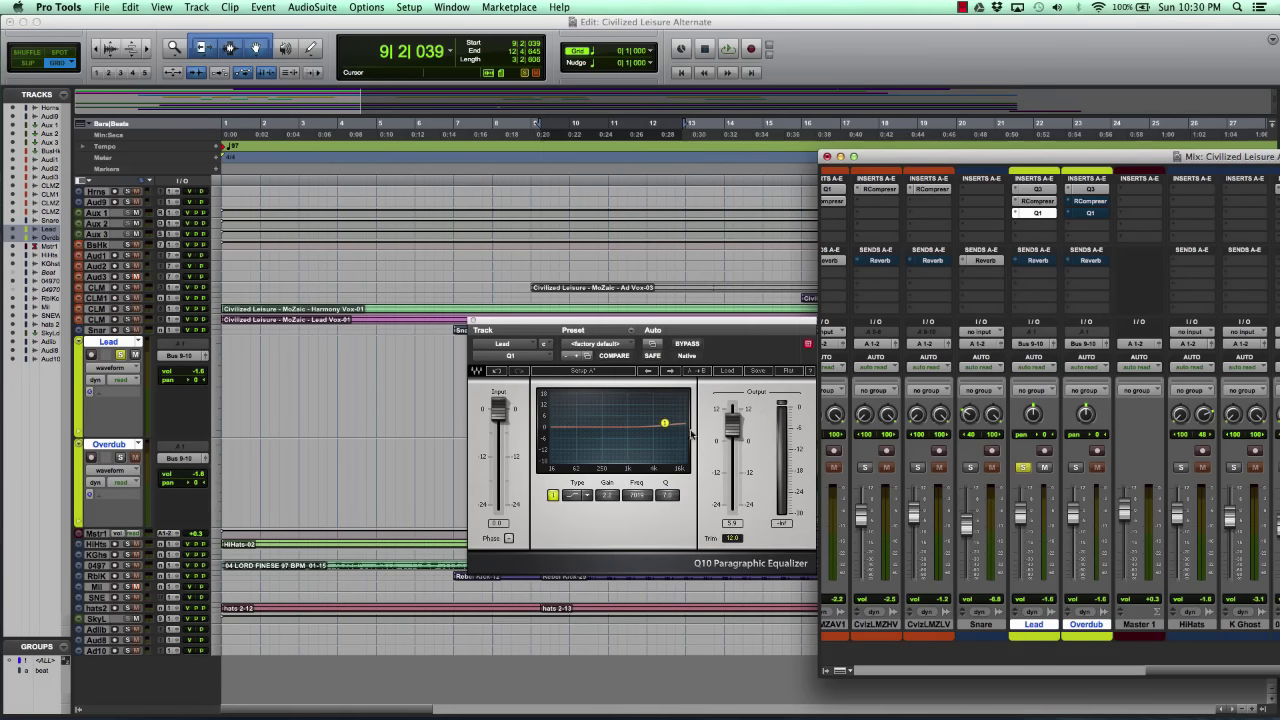
{"action": "left_click_drag", "start_coordinate": [600, 322], "coordinate": [260, 405]}
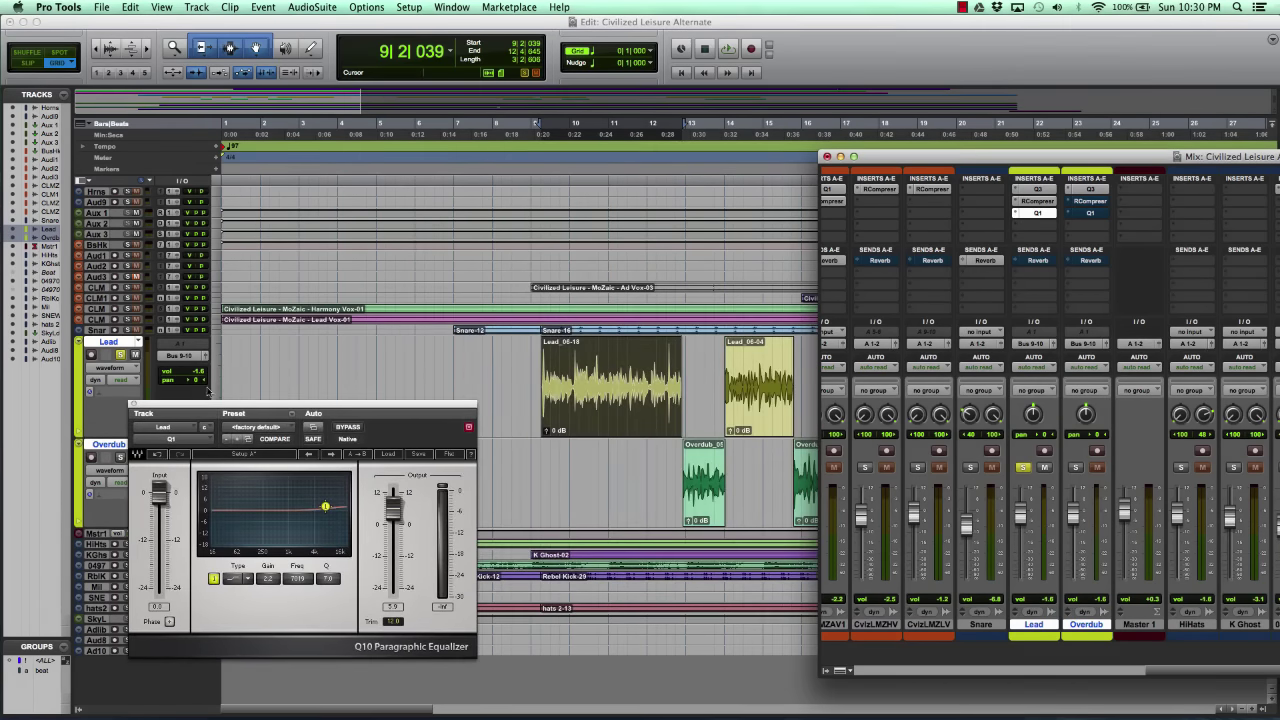
Step: Hide the Mix window, unsolo the Lead track, and play the selected Lead clip within the full mix, then stop
{"action": "key", "text": "super+equal"}
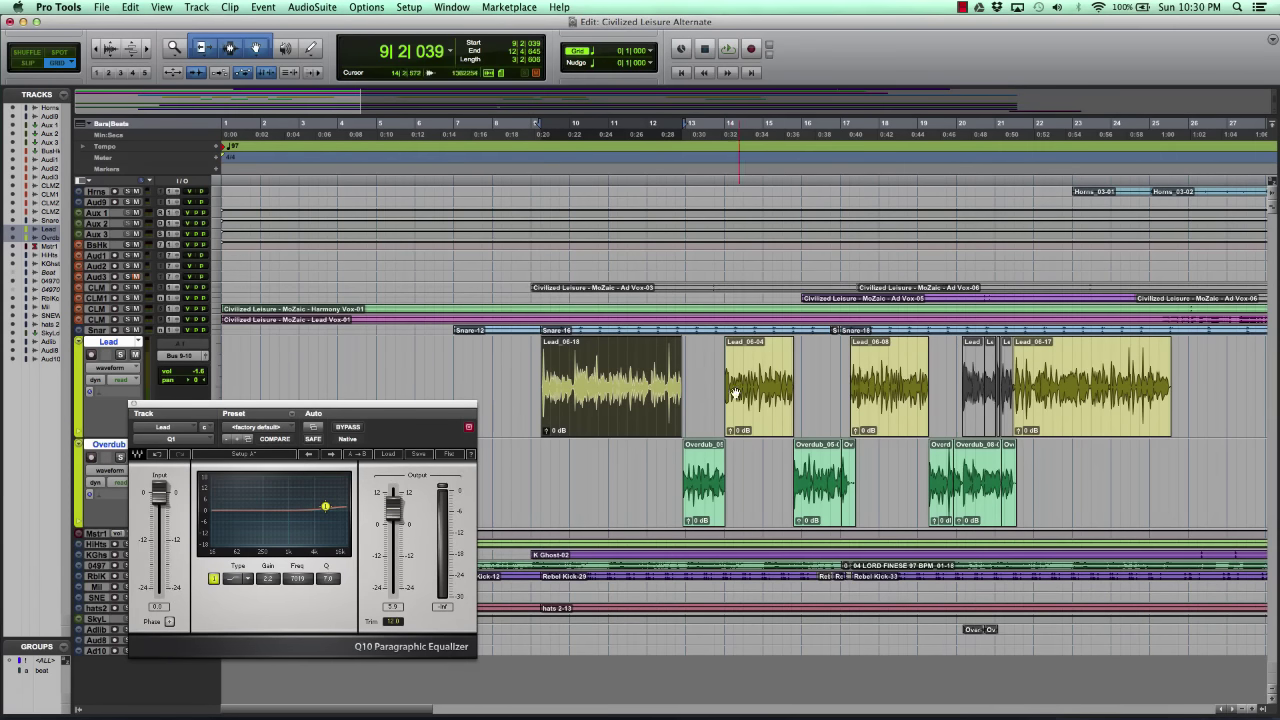
{"action": "key", "text": "space"}
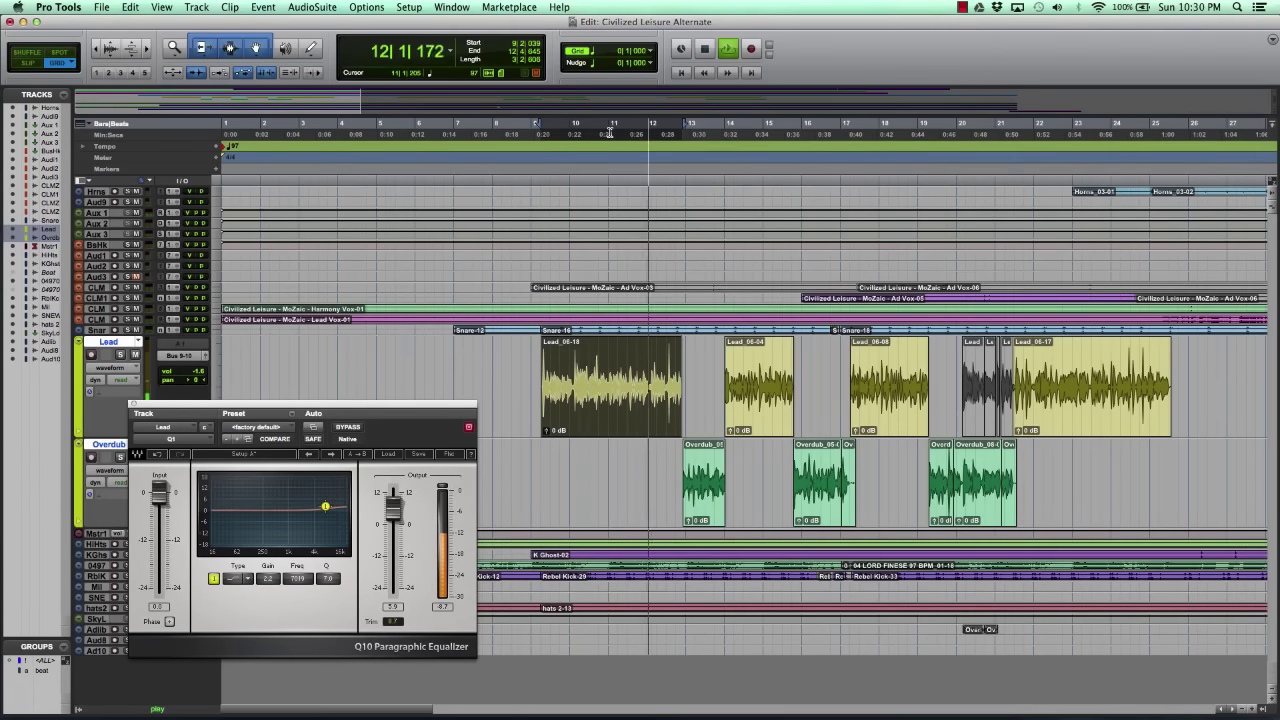
{"action": "key", "text": "space"}
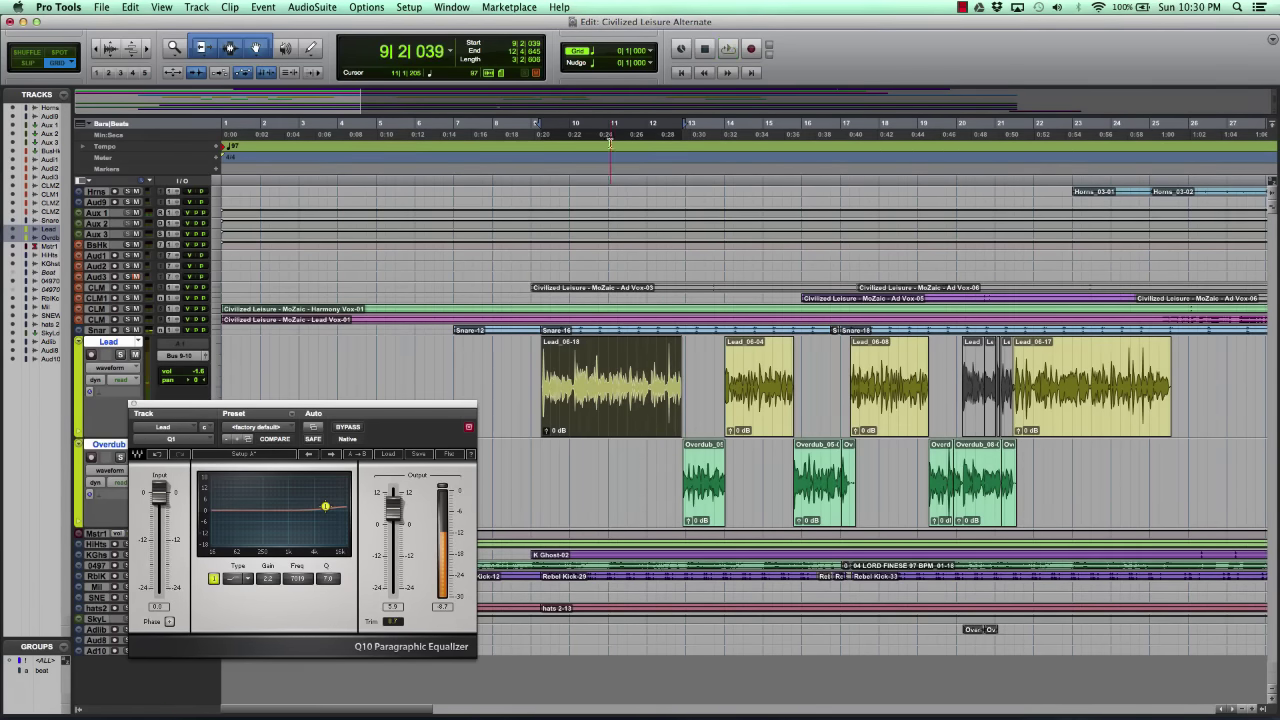
Step: Bring back the Mix window and replay the Lead clip in the mix, comparing the Lead compressor bypassed and active
{"action": "key", "text": "super+equal"}
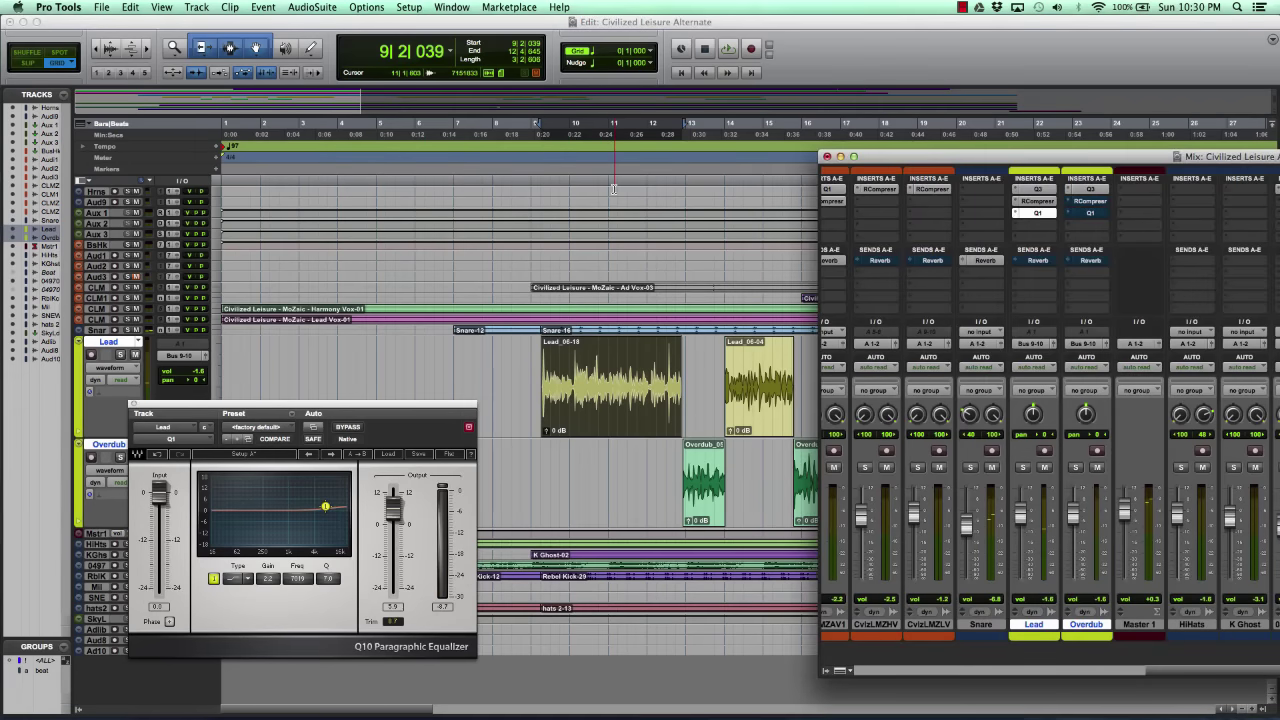
{"action": "left_click_drag", "start_coordinate": [901, 153], "coordinate": [864, 125]}
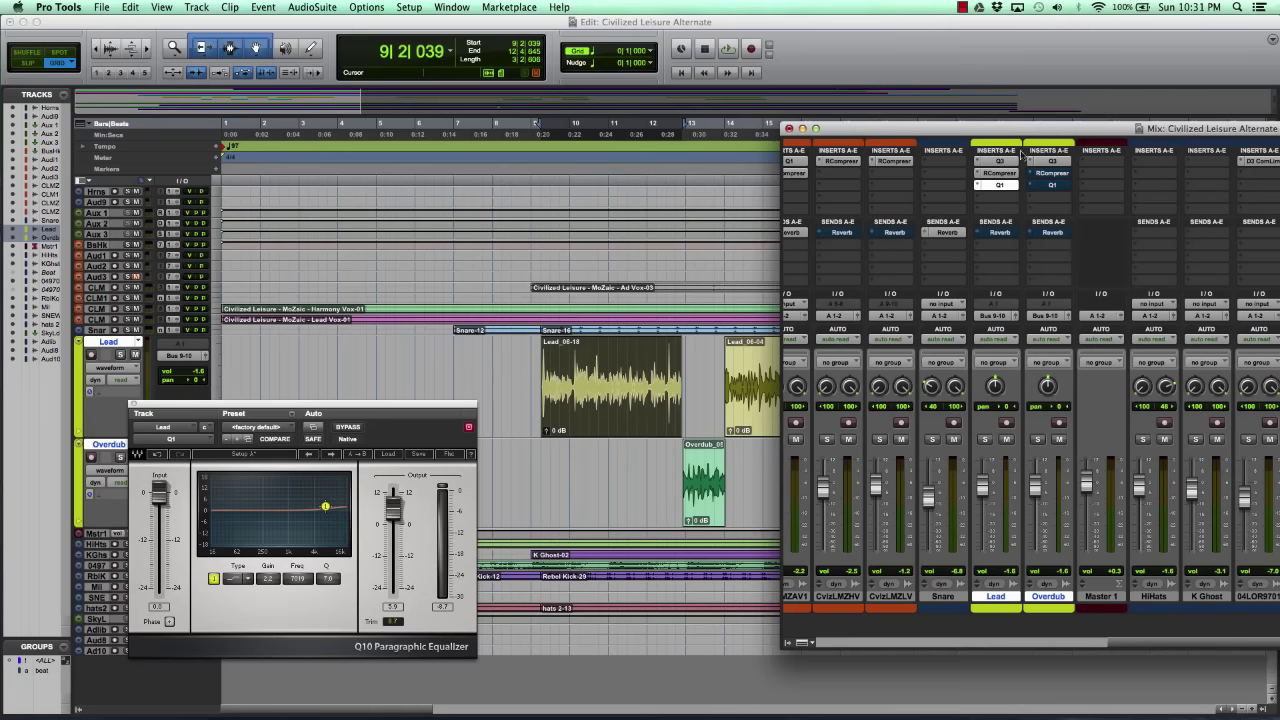
{"action": "key", "text": "space"}
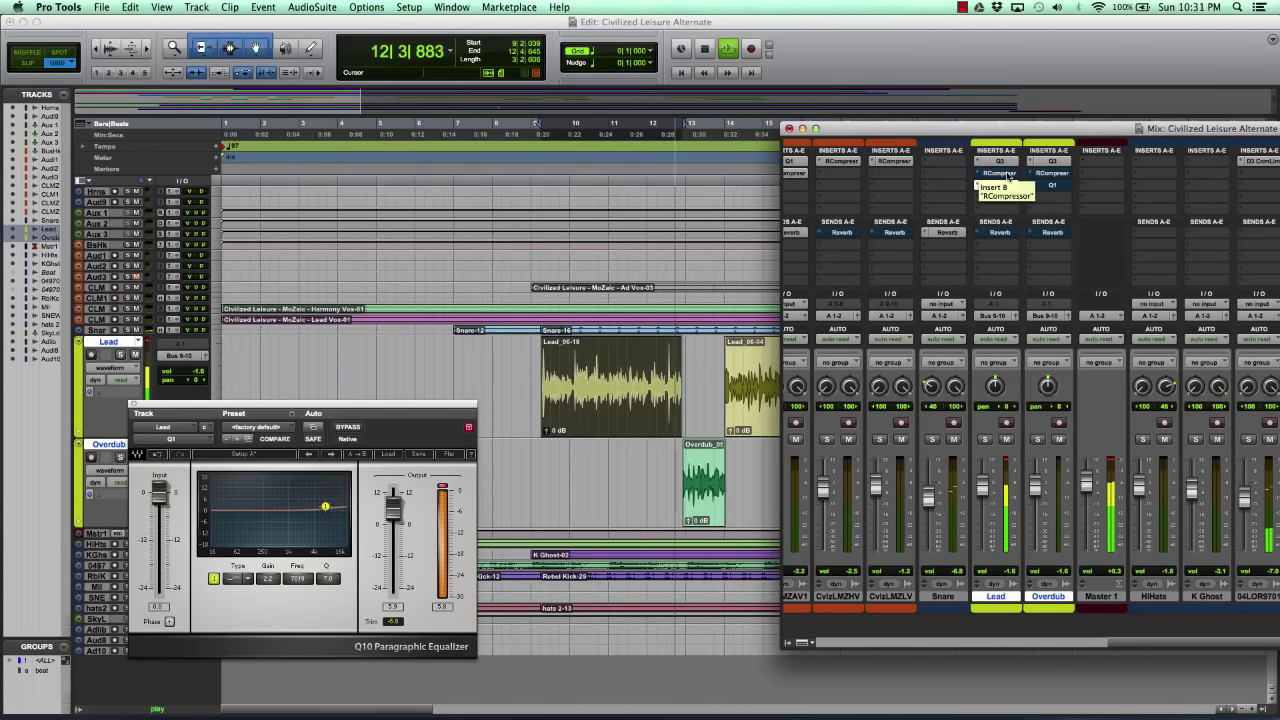
{"action": "key", "text": "space"}
Step: Clear the clip indicator in the Lead track's Q1 equalizer and close the plug-in window
{"action": "left_click_drag", "start_coordinate": [991, 135], "coordinate": [954, 138]}
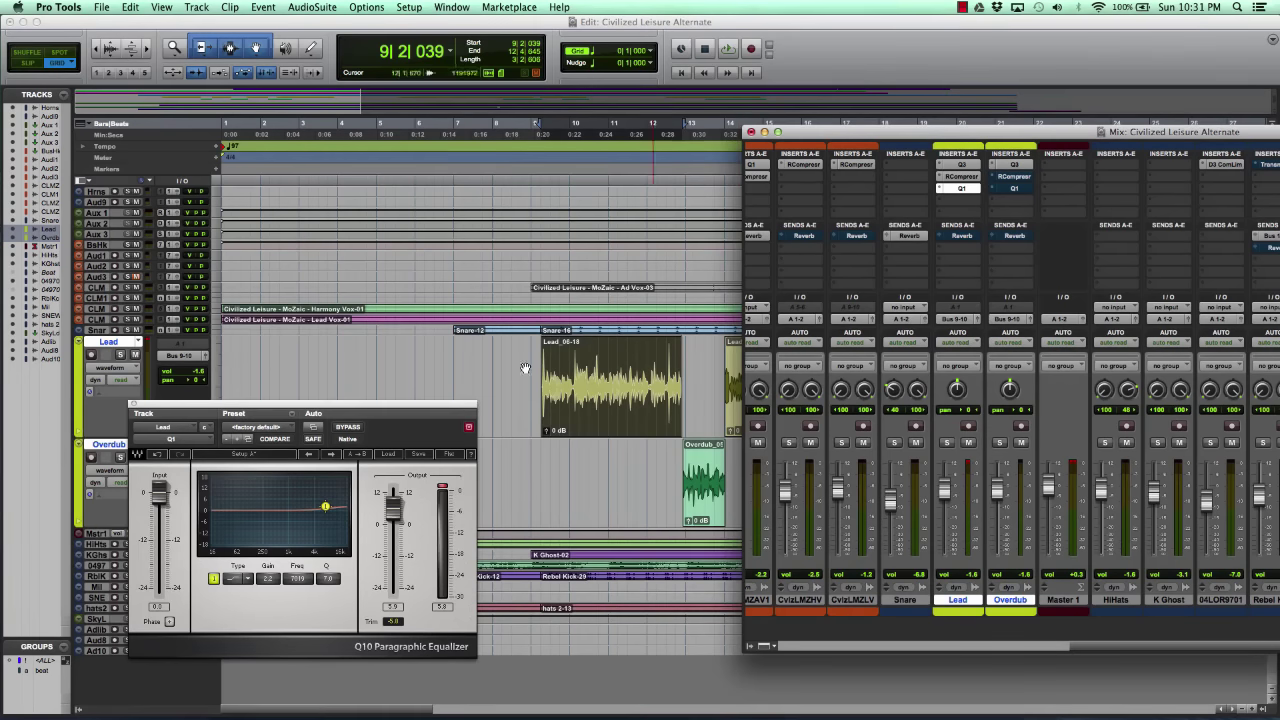
{"action": "left_click", "coordinate": [443, 488]}
{"action": "left_click", "coordinate": [133, 406]}
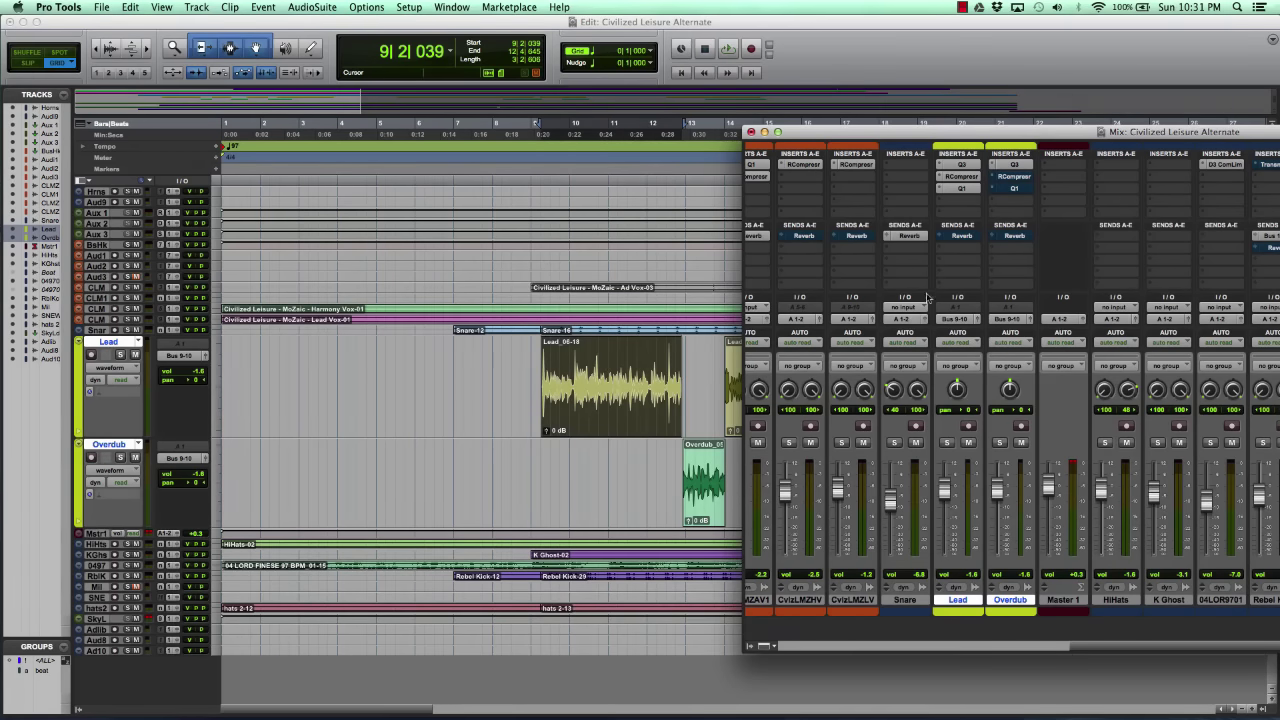
Step: Unmute the Lead track's Reverb send and open its send window, then hide the Mix window to reveal the clips
{"action": "left_click", "coordinate": [960, 237]}
{"action": "left_click", "coordinate": [960, 237]}
{"action": "left_click_drag", "start_coordinate": [914, 107], "coordinate": [1174, 258]}
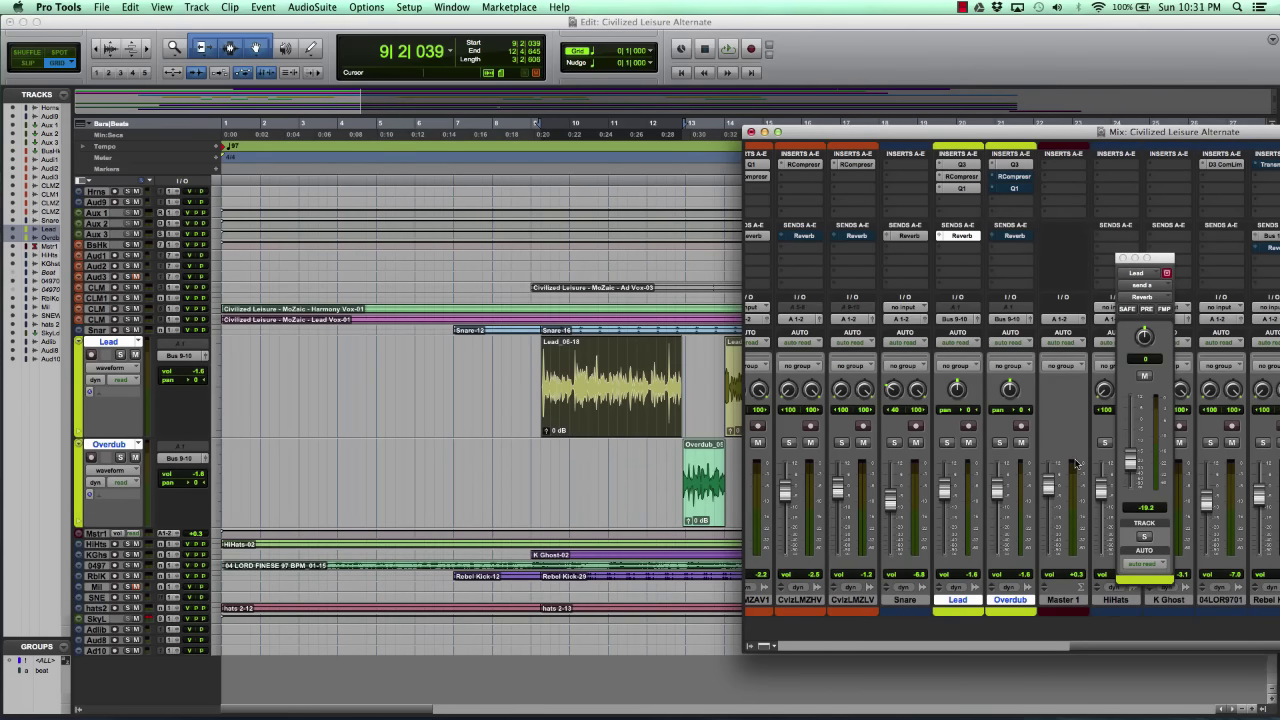
{"action": "key", "text": "super+equal"}
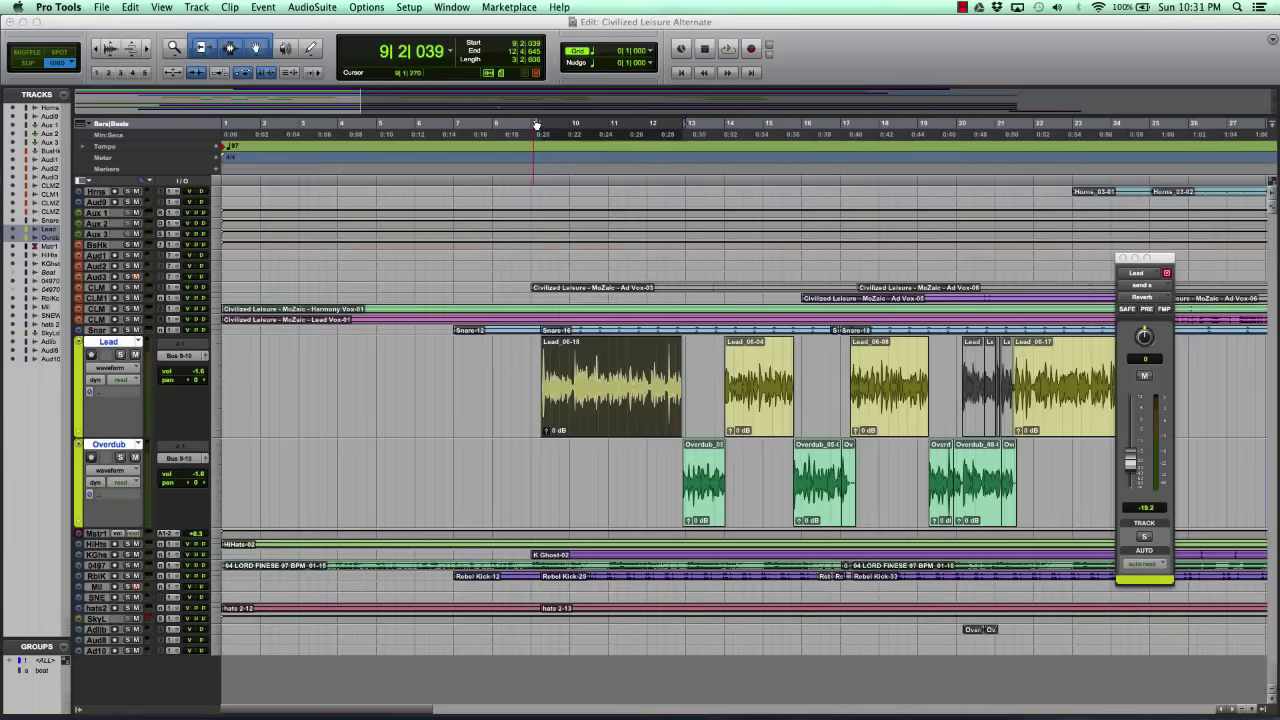
{"action": "left_click_drag", "start_coordinate": [1156, 257], "coordinate": [1113, 243]}
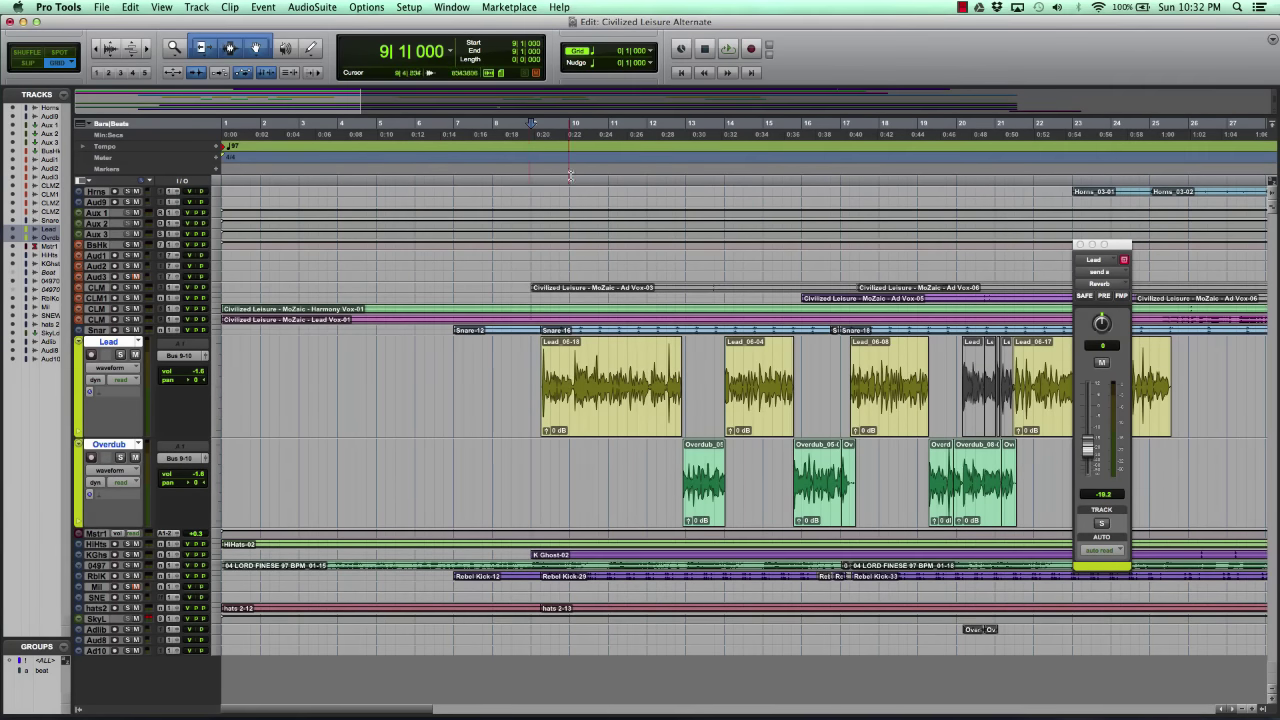
Step: Solo the Lead and Overdub tracks and start playback from bar 9
{"action": "key", "text": "super+equal"}
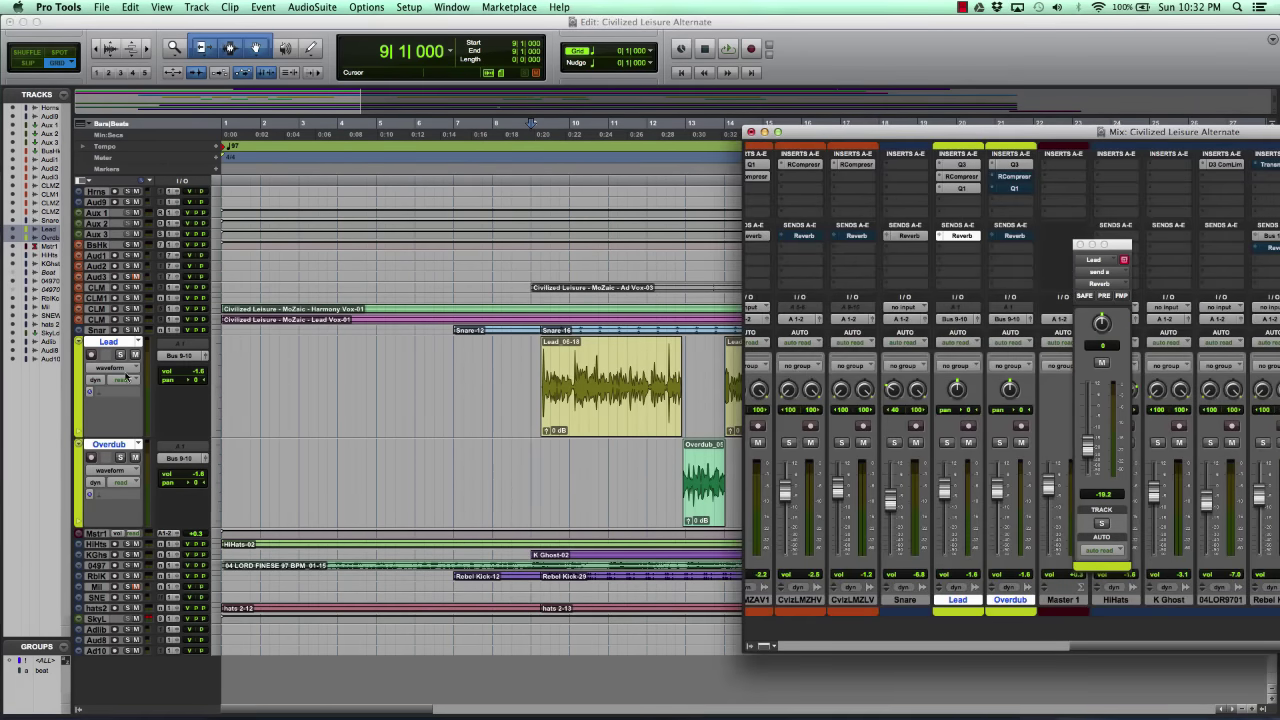
{"action": "key", "text": "super+equal"}
{"action": "left_click", "coordinate": [124, 355]}
{"action": "left_click", "coordinate": [125, 457]}
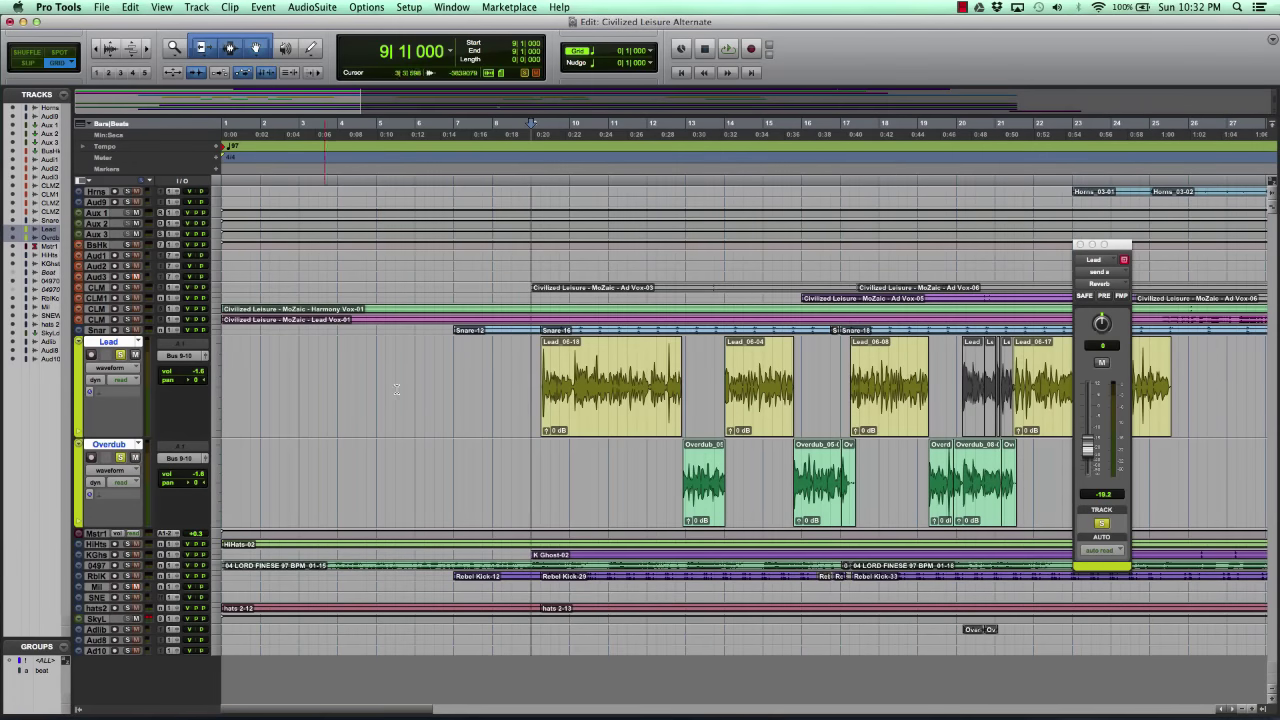
{"action": "key", "text": "space"}
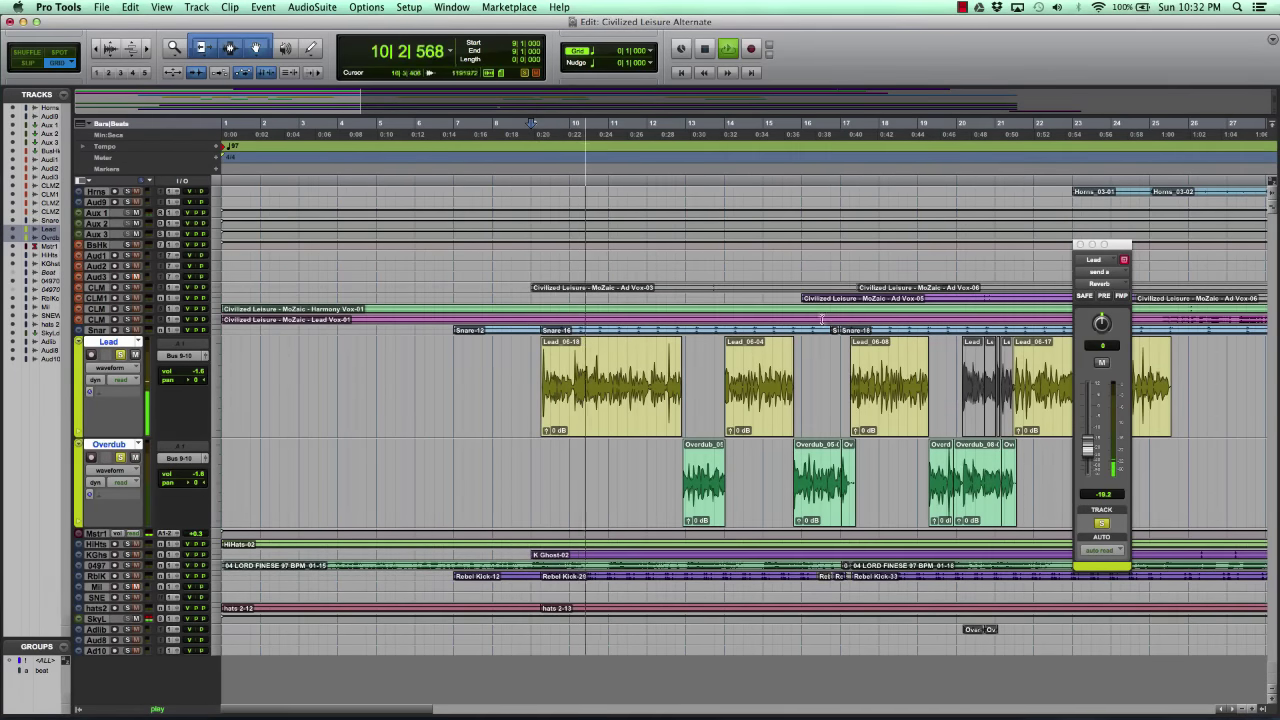
Step: Activate the Overdub track's RCompressor, Q1 and Reverb send during playback, then stop
{"action": "key", "text": "super+equal"}
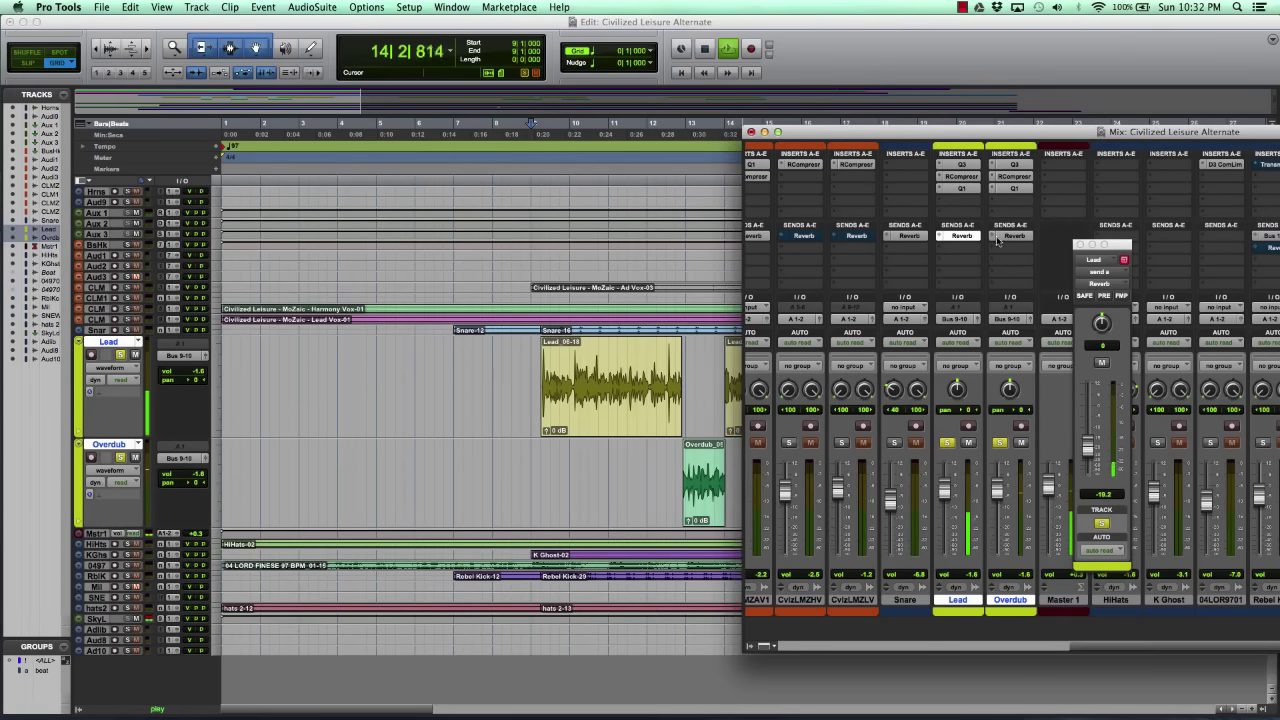
{"action": "left_click", "coordinate": [961, 237]}
{"action": "key", "text": "space"}
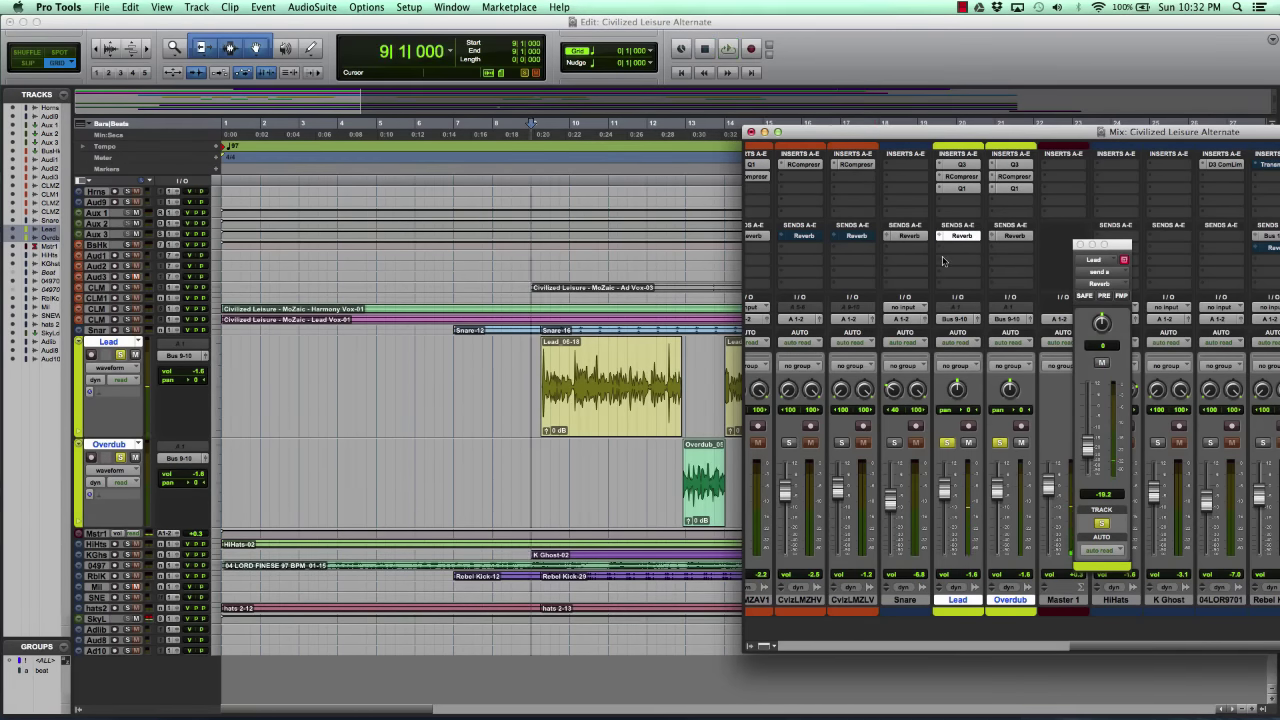
Step: Unsolo the Lead and Overdub tracks and close the Lead track's Reverb send window
{"action": "left_click", "coordinate": [947, 442]}
{"action": "left_click", "coordinate": [1000, 442]}
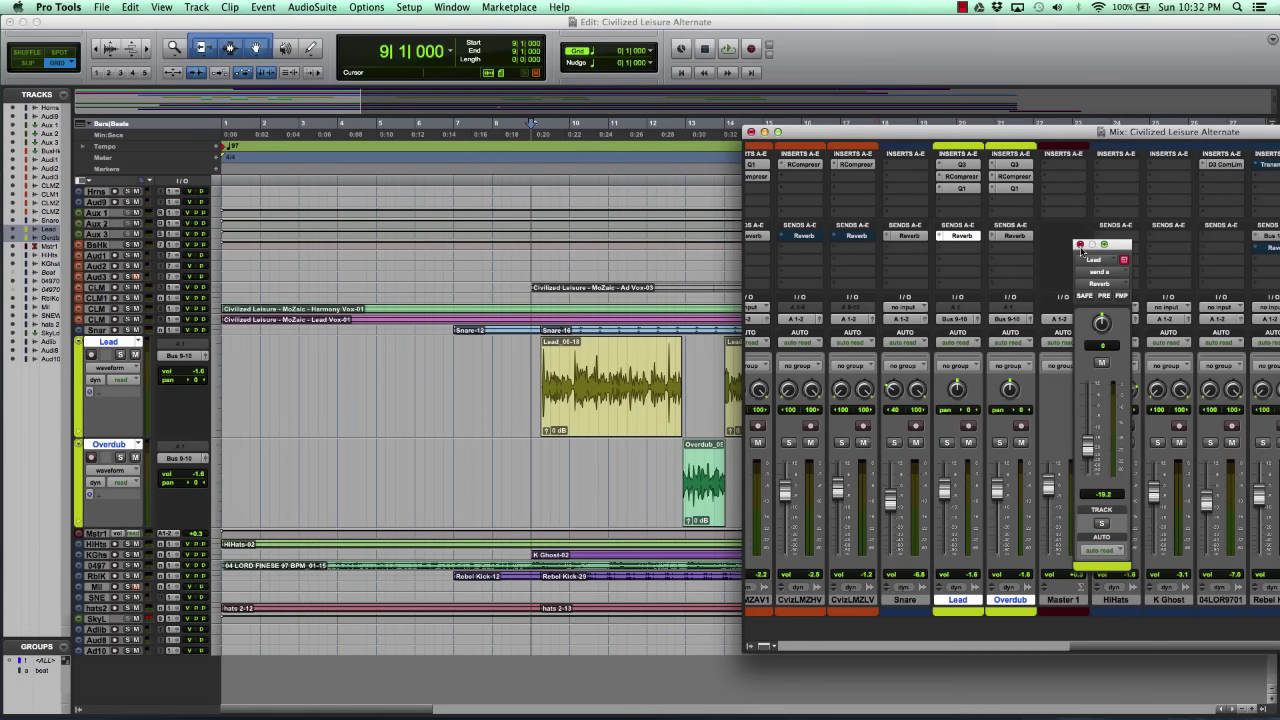
{"action": "left_click", "coordinate": [1080, 245]}
Step: Move the Mix window fully into view, find the aux tracks, and select Aux 1
{"action": "left_click_drag", "start_coordinate": [1088, 132], "coordinate": [977, 170]}
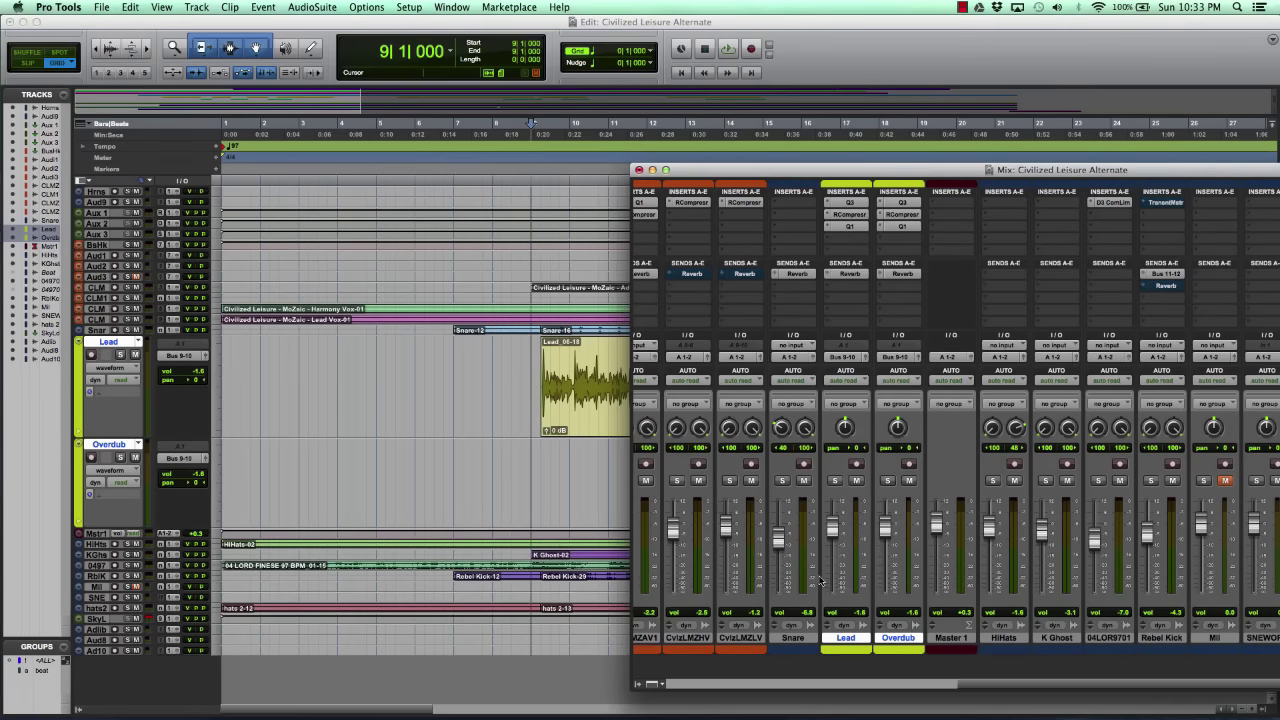
{"action": "key", "text": "KP_Decimal"}
{"action": "key", "text": "KP_1"}
{"action": "key", "text": "KP_Multiply"}
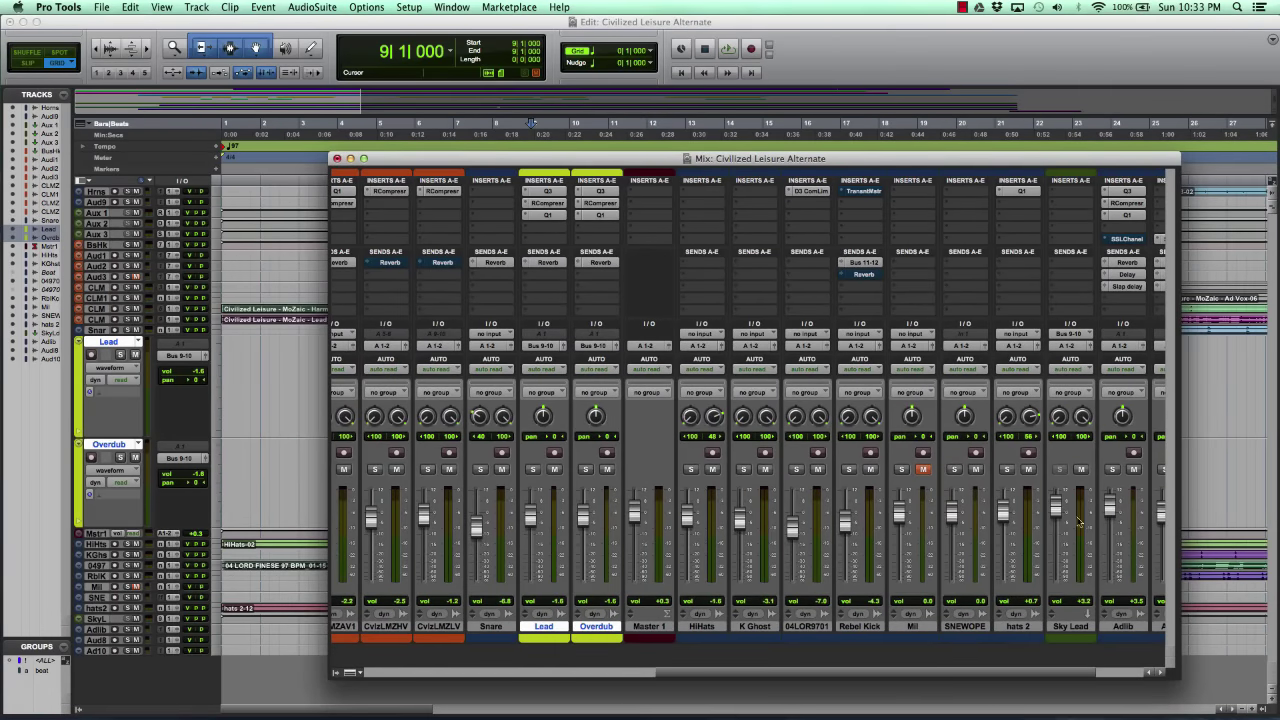
{"action": "scroll", "coordinate": [1164, 662], "scroll_direction": "right", "scroll_amount": 3}
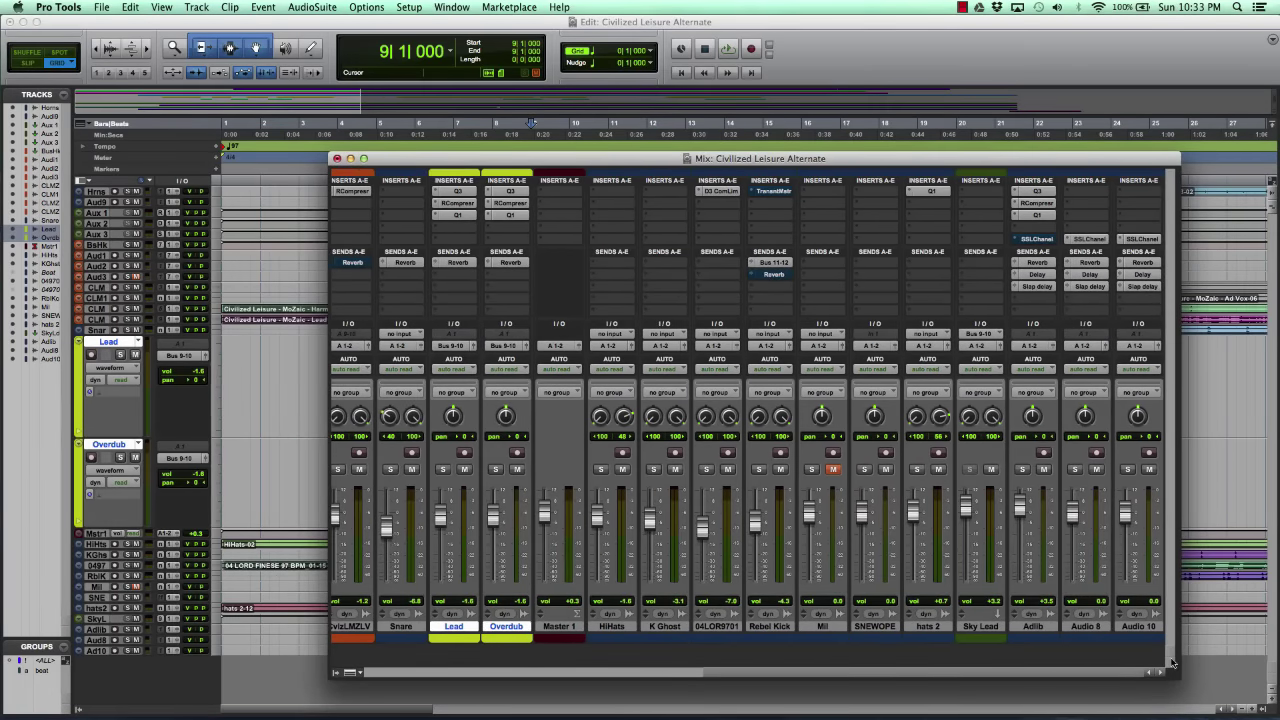
{"action": "scroll", "coordinate": [1164, 662], "scroll_direction": "left", "scroll_amount": 10}
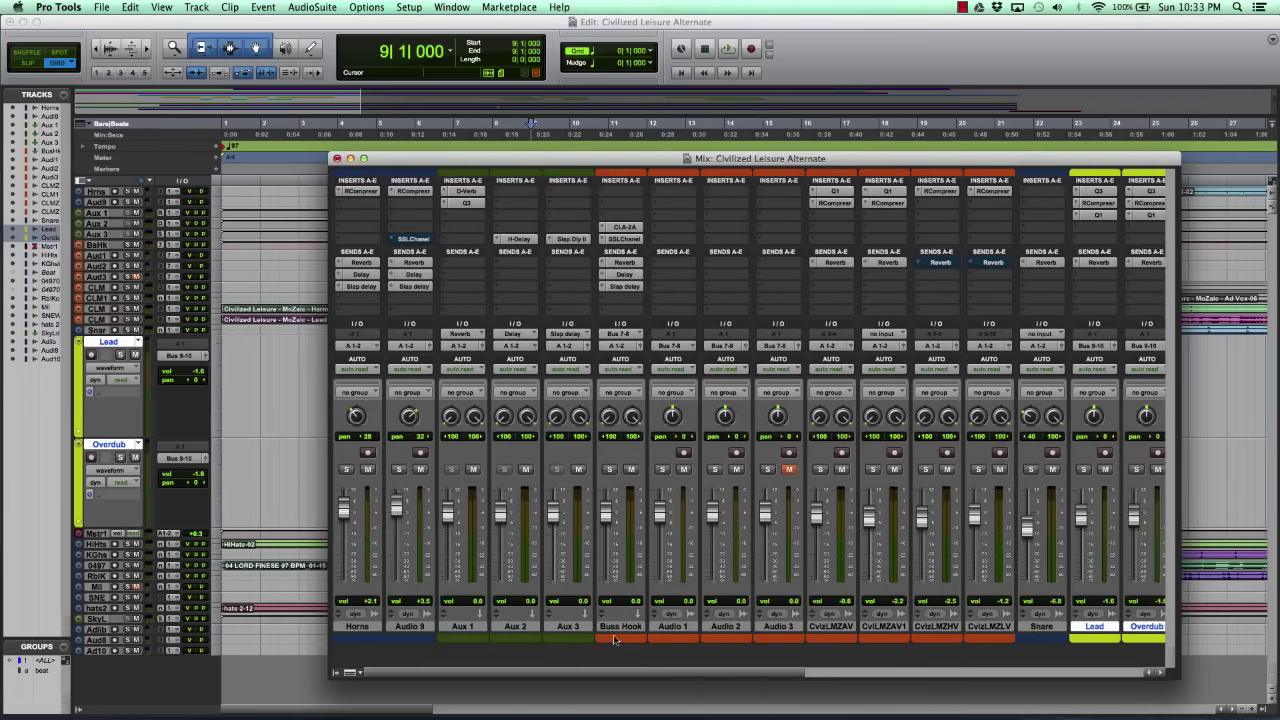
{"action": "left_click", "coordinate": [459, 625]}
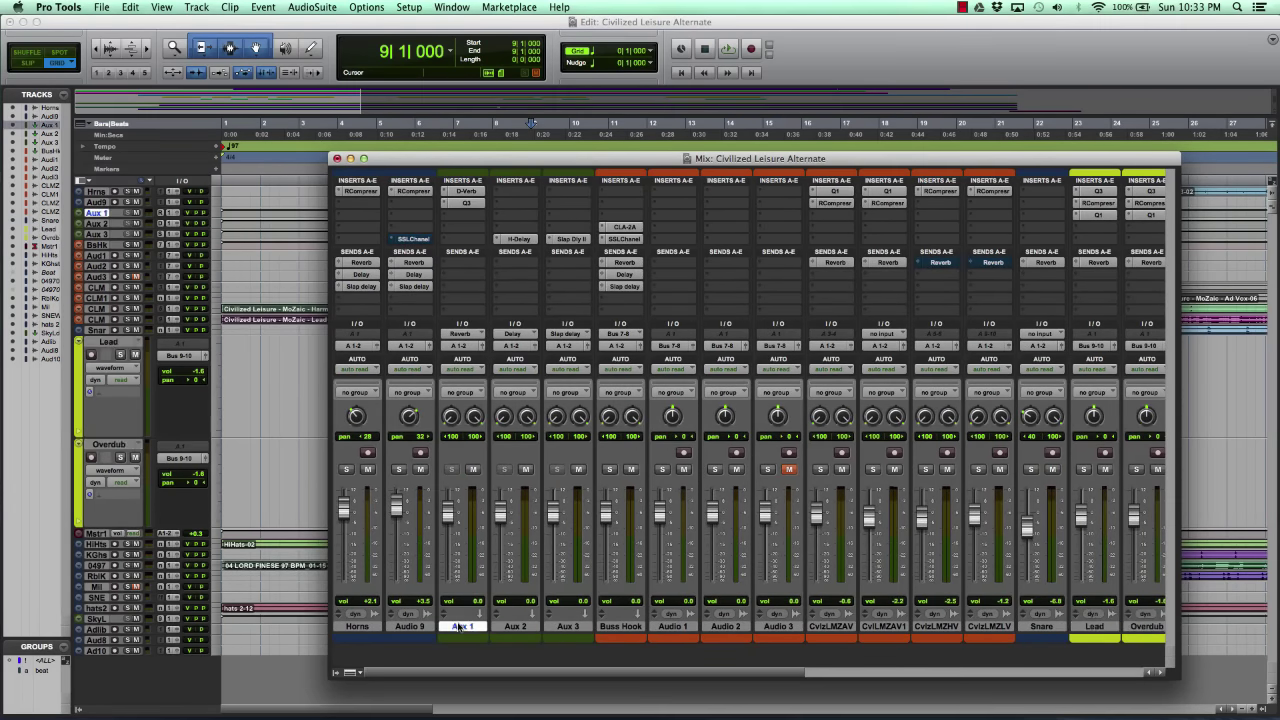
Step: Check the Aux 1 track's input bus assignment without changing it and open its D-Verb insert
{"action": "left_click", "coordinate": [476, 334]}
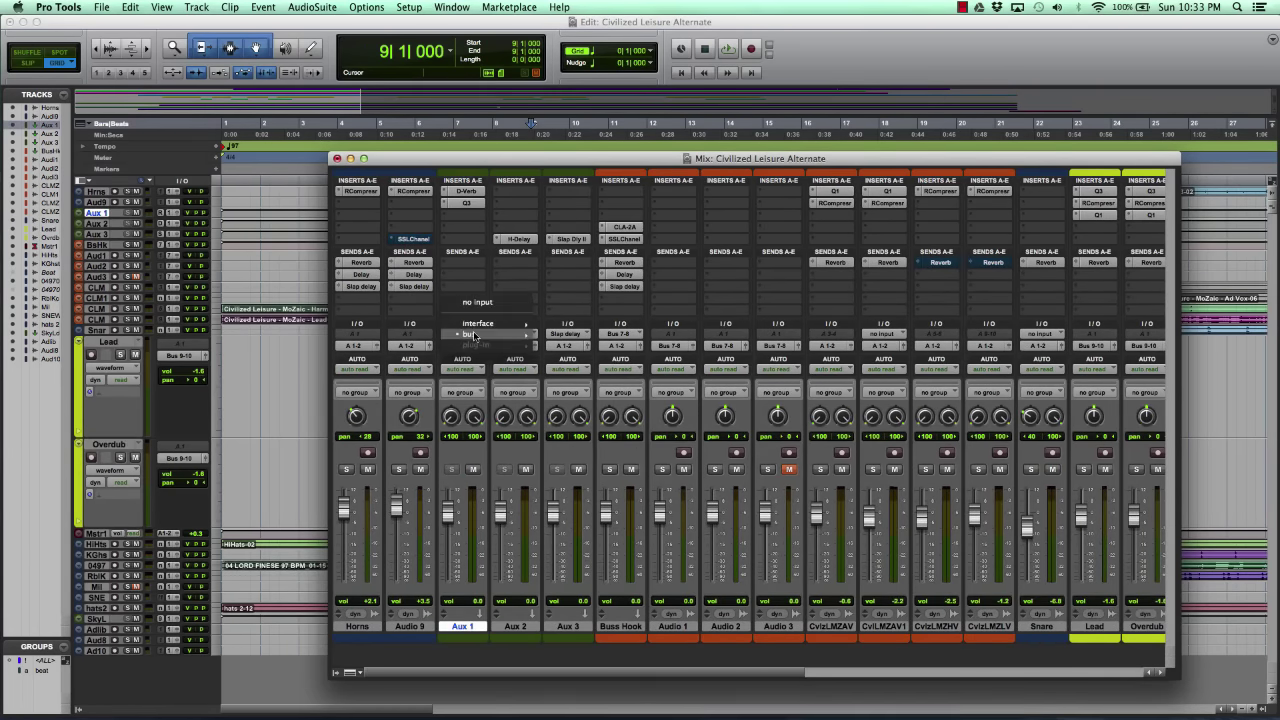
{"action": "left_click", "coordinate": [490, 178]}
{"action": "left_click", "coordinate": [473, 192]}
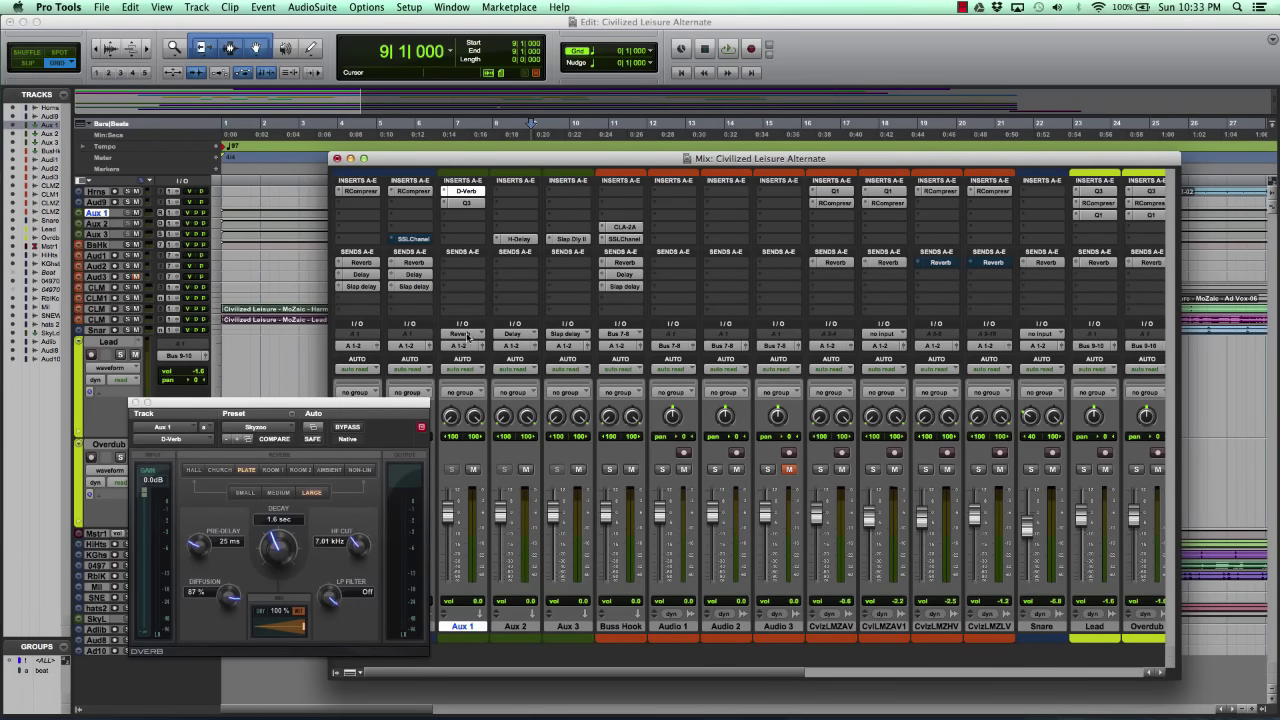
Step: Move the Aux 1 D-Verb window over the middle of the mixer and select the Lead track
{"action": "left_click_drag", "start_coordinate": [390, 408], "coordinate": [776, 342]}
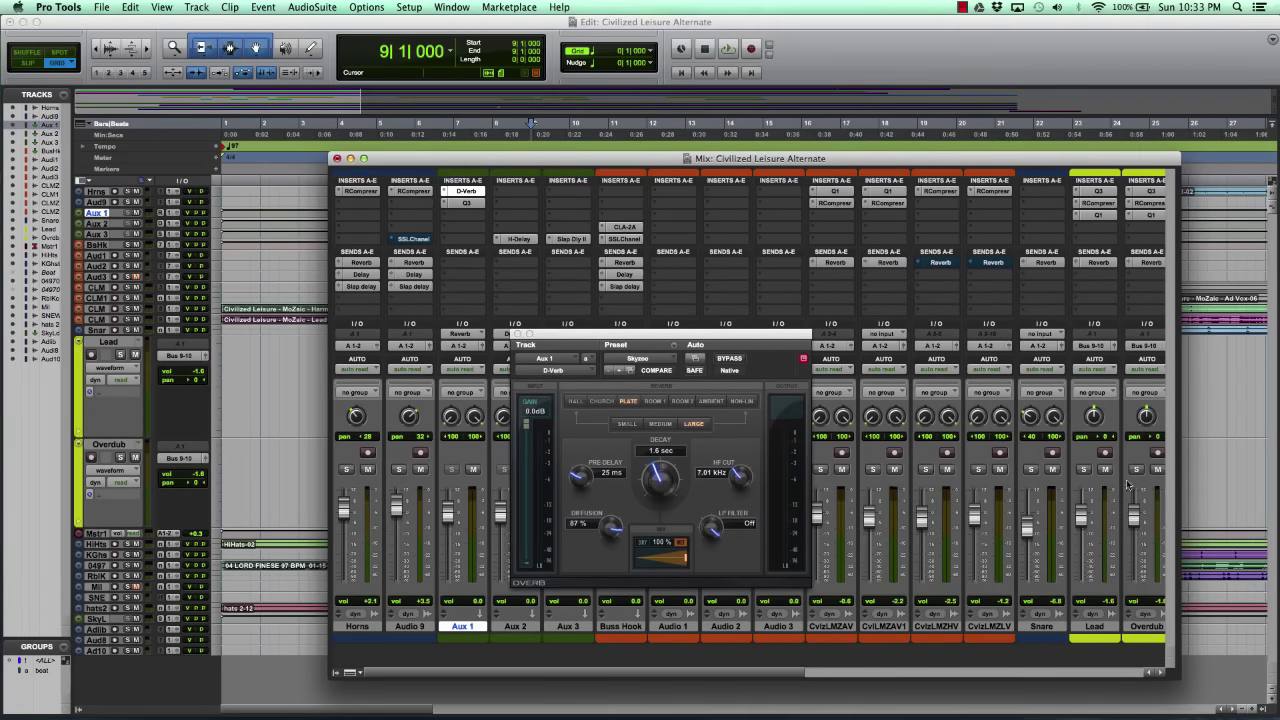
{"action": "left_click", "coordinate": [1094, 626]}
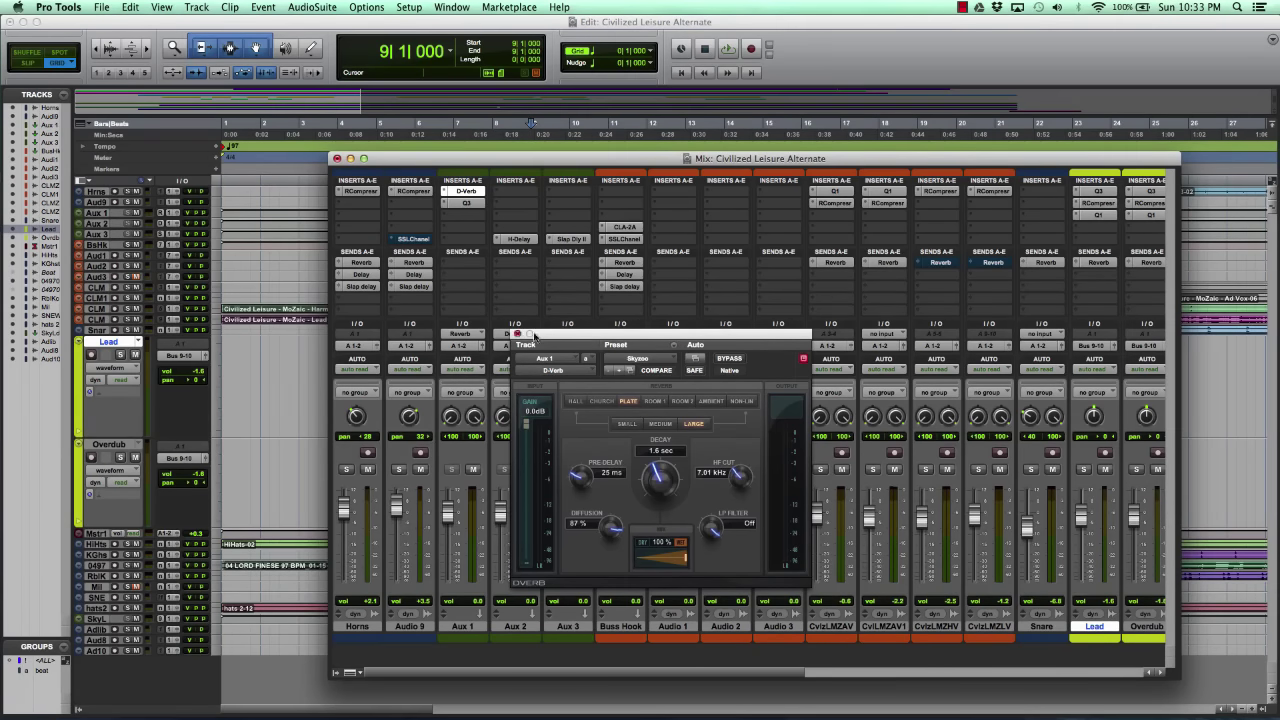
Step: Inspect the Q3 equalizer insert on Aux 1, and close both the plug-in and the Mix window
{"action": "left_click", "coordinate": [468, 205]}
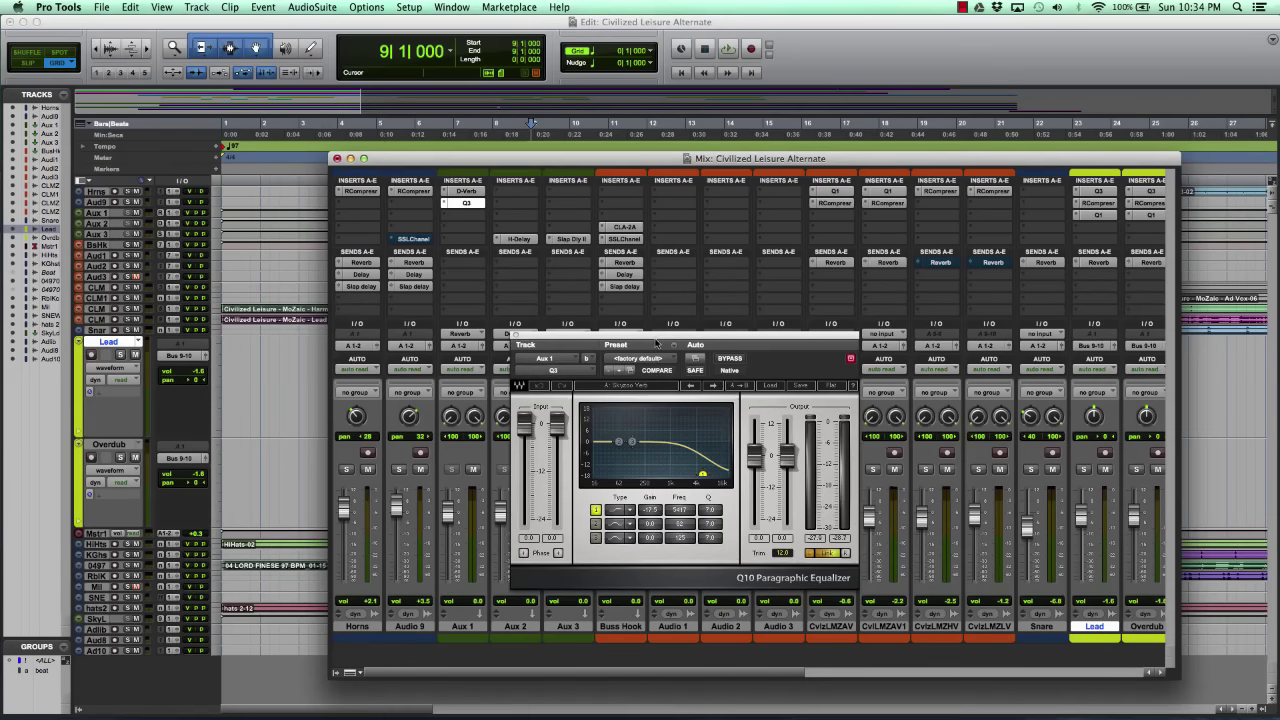
{"action": "left_click_drag", "start_coordinate": [656, 343], "coordinate": [684, 340]}
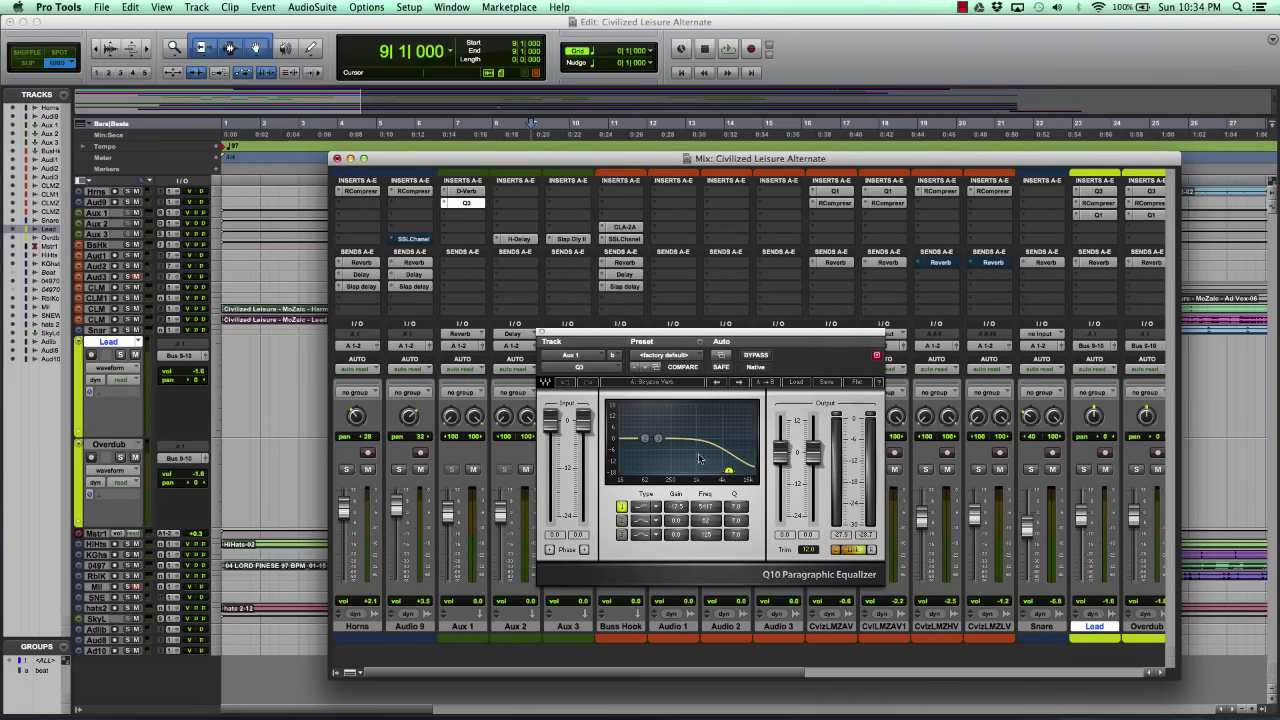
{"action": "left_click", "coordinate": [542, 335]}
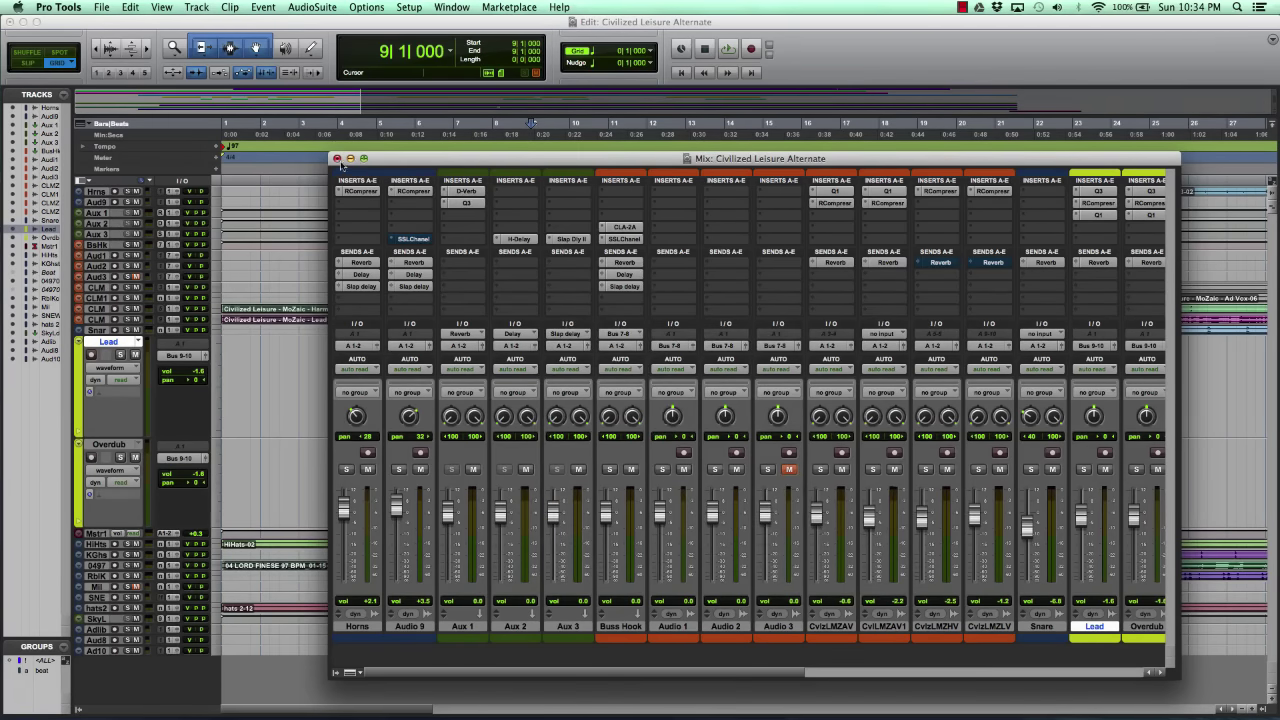
{"action": "left_click", "coordinate": [337, 159]}
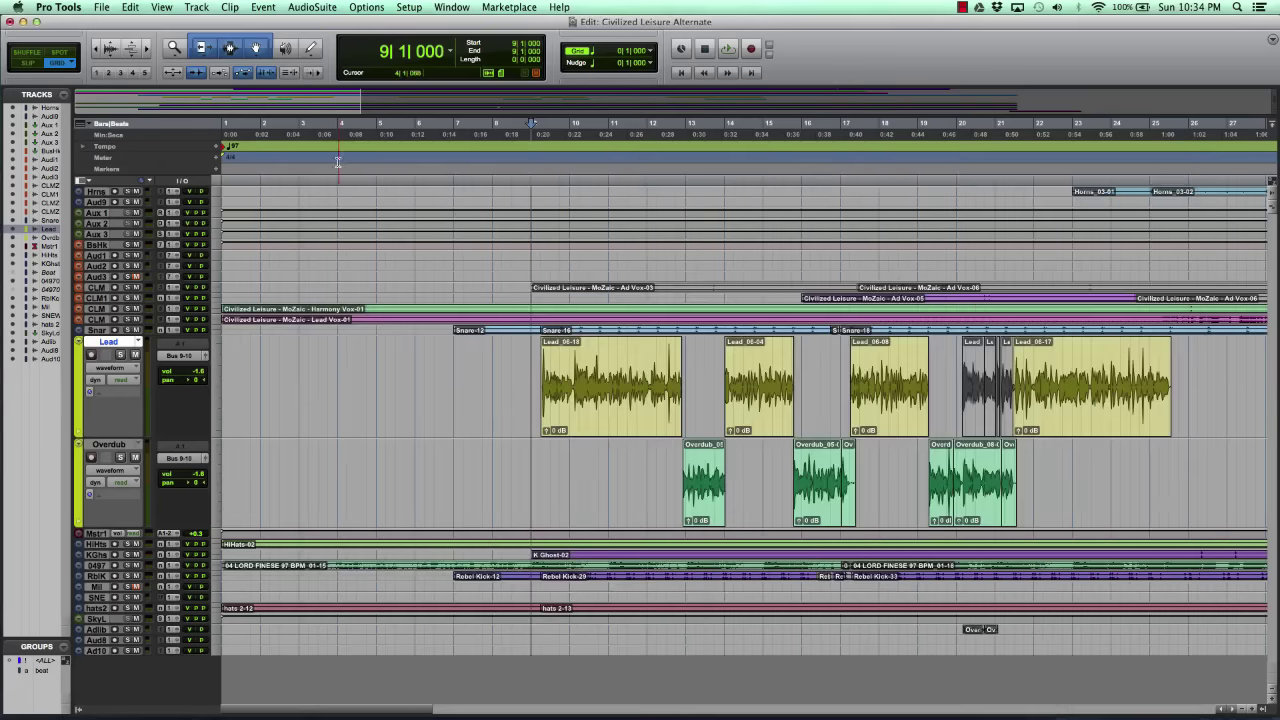
Step: Select the CvlLMZAV1 track, increase its height in the Edit window, and start playback from bar 9
{"action": "left_click", "coordinate": [1241, 709]}
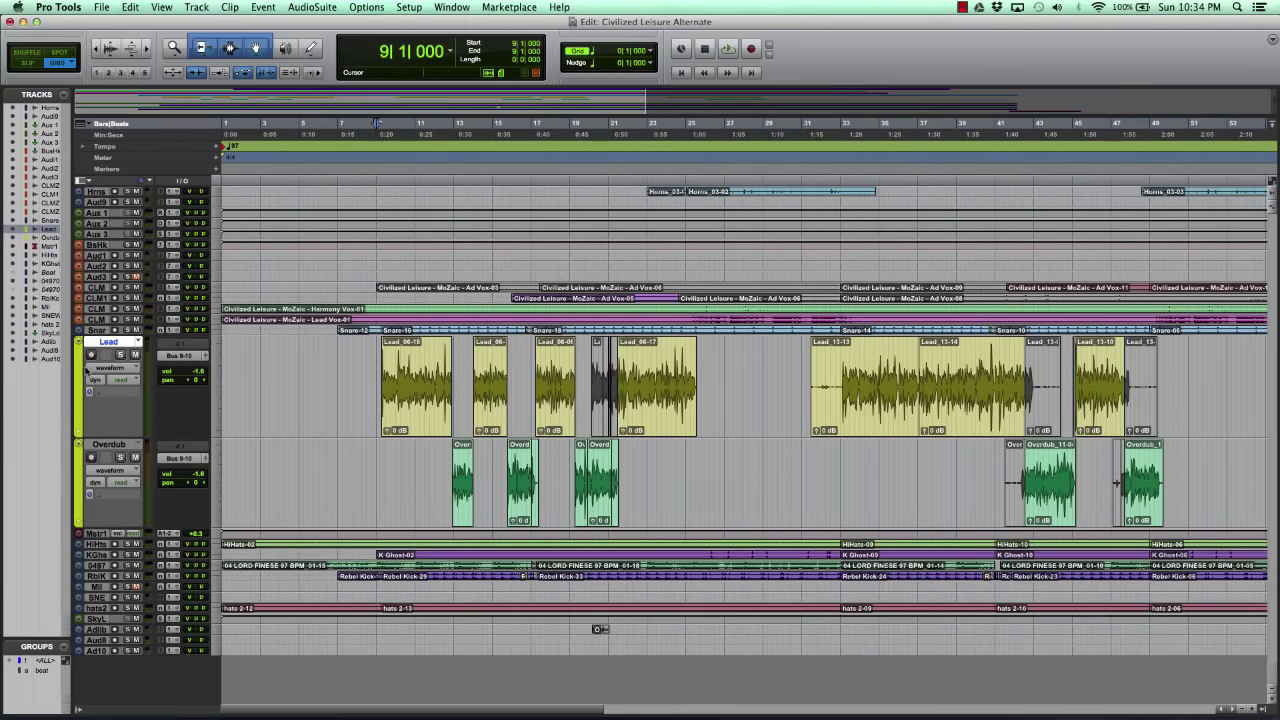
{"action": "left_click", "coordinate": [108, 298]}
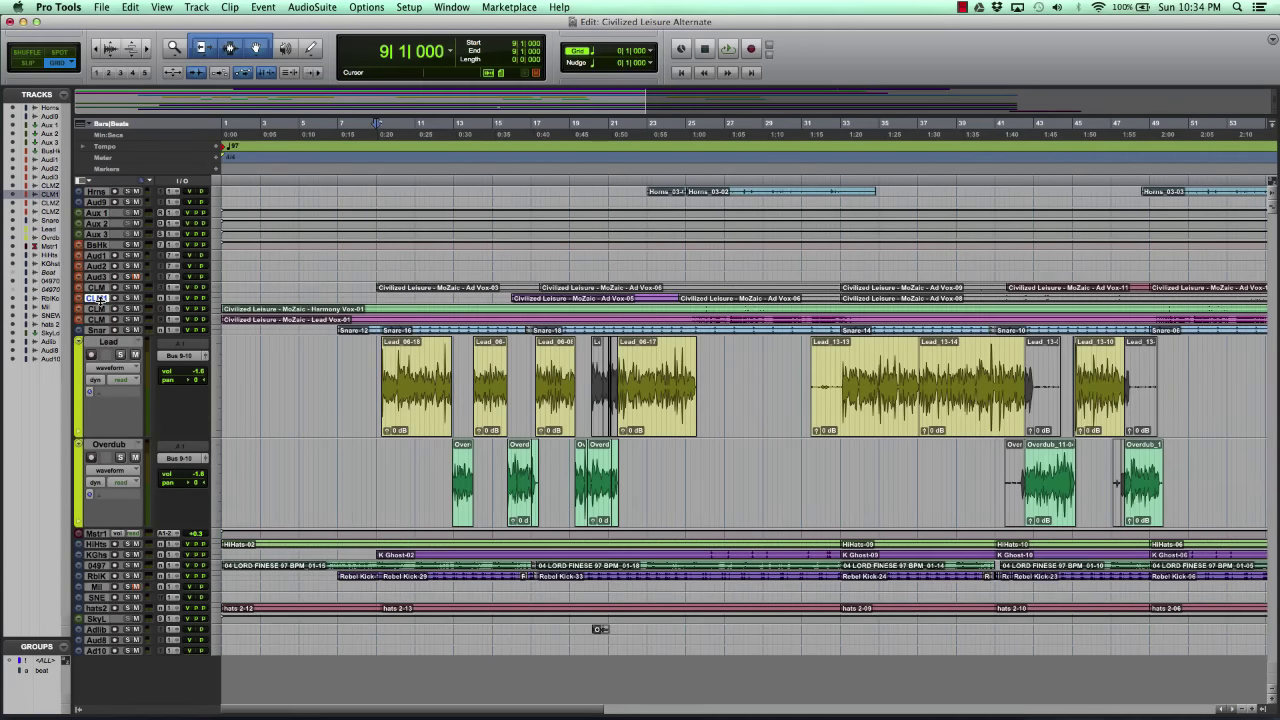
{"action": "left_click_drag", "start_coordinate": [99, 302], "coordinate": [102, 327]}
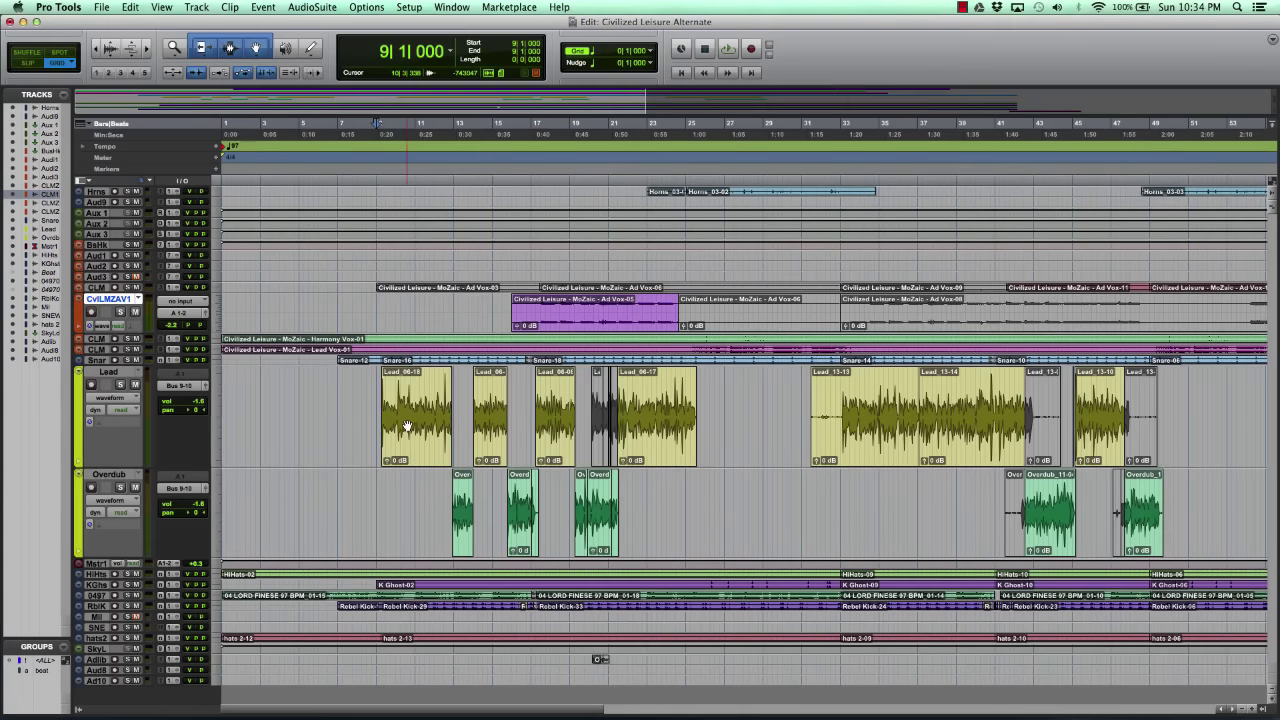
{"action": "left_click", "coordinate": [1253, 709]}
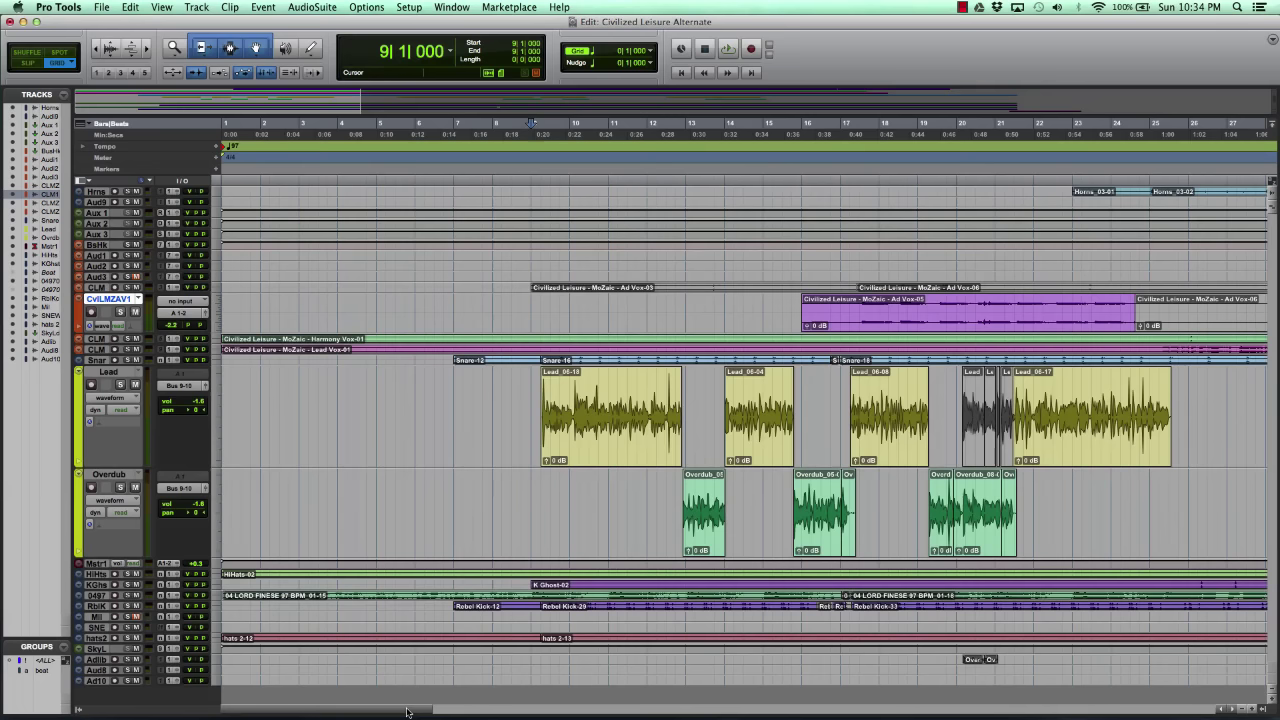
{"action": "key", "text": "space"}
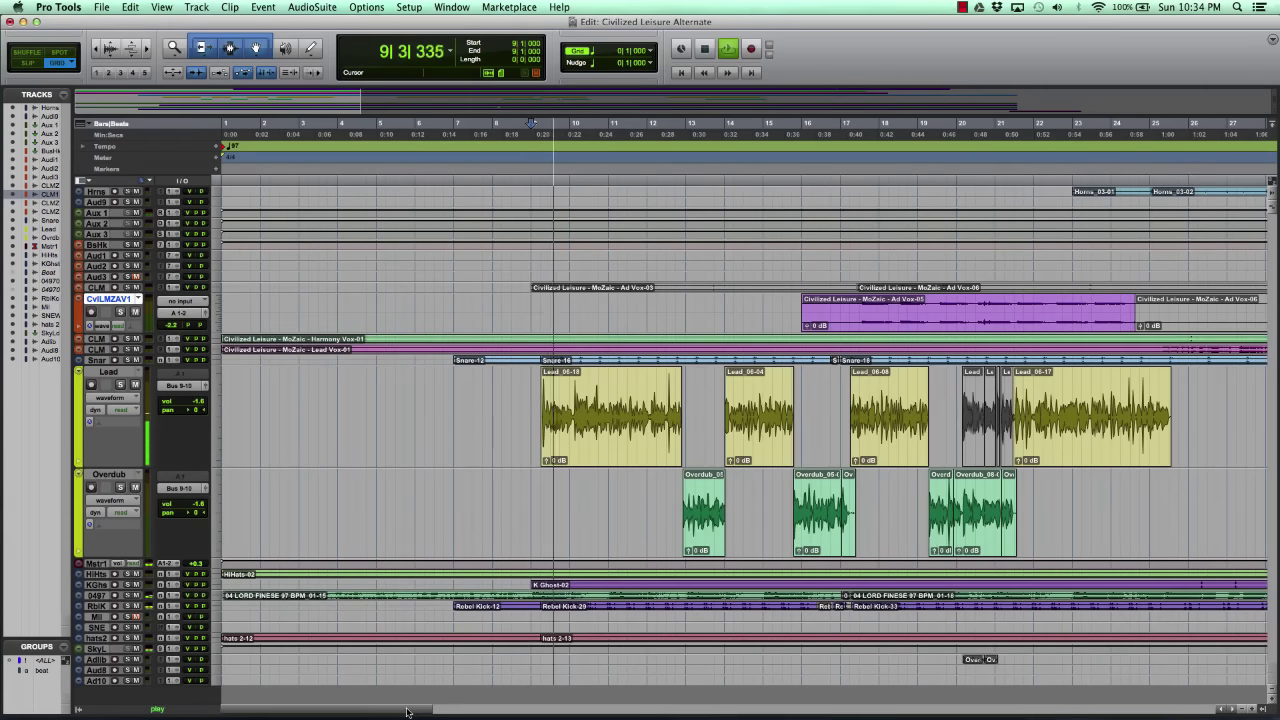